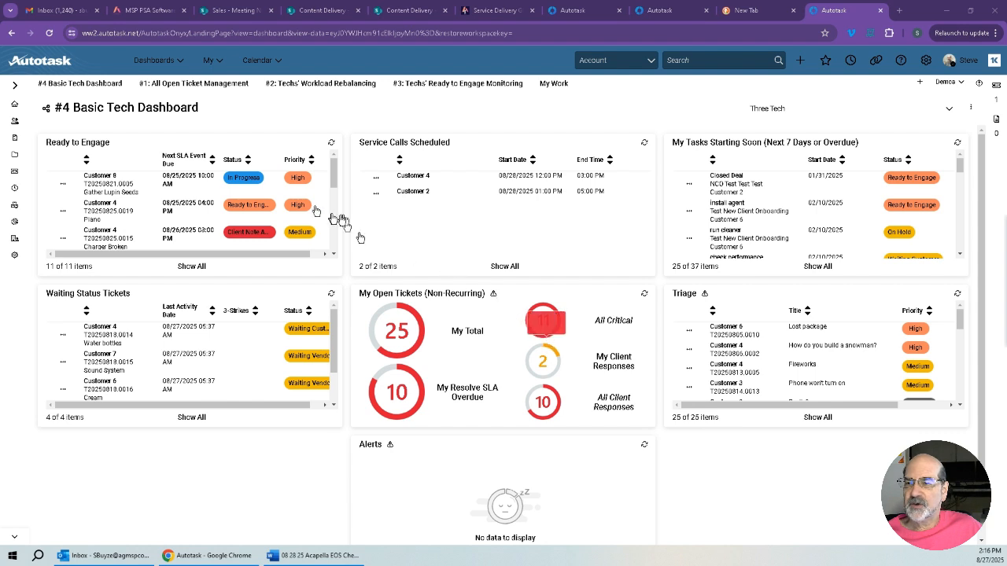
Start a new recurring ticket template from the service desk's Recurring Ticket Templates search.
click(15, 174)
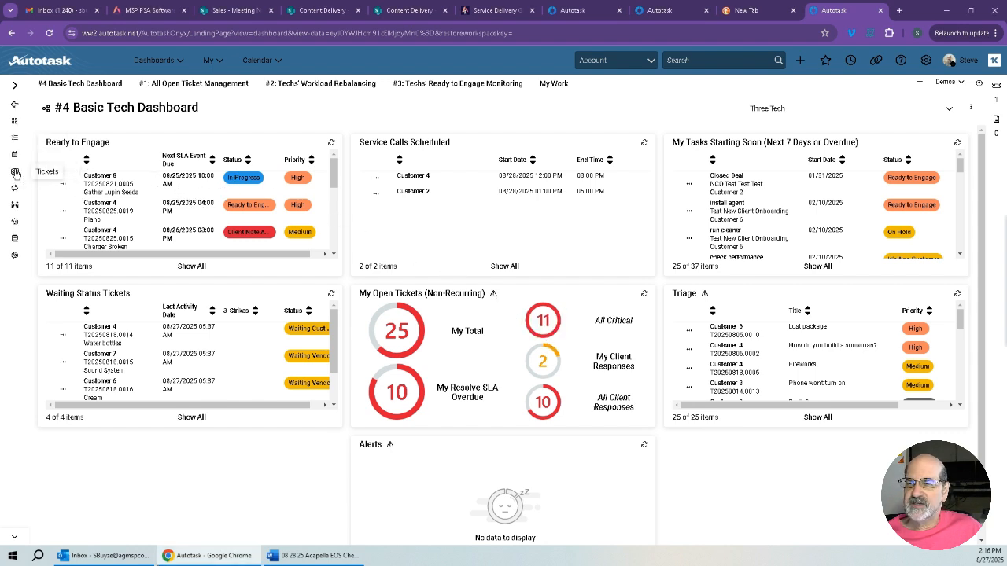
click(15, 89)
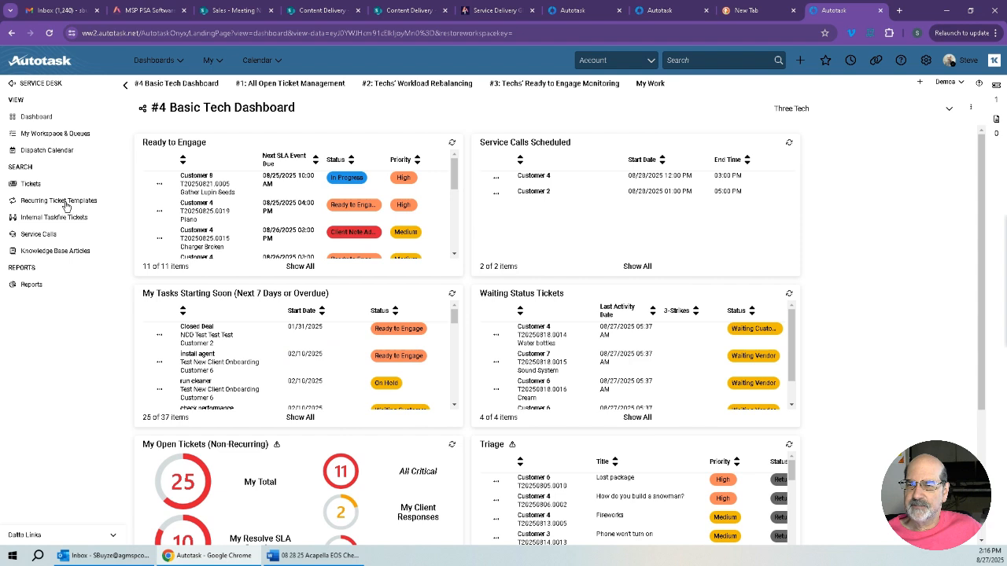
click(66, 203)
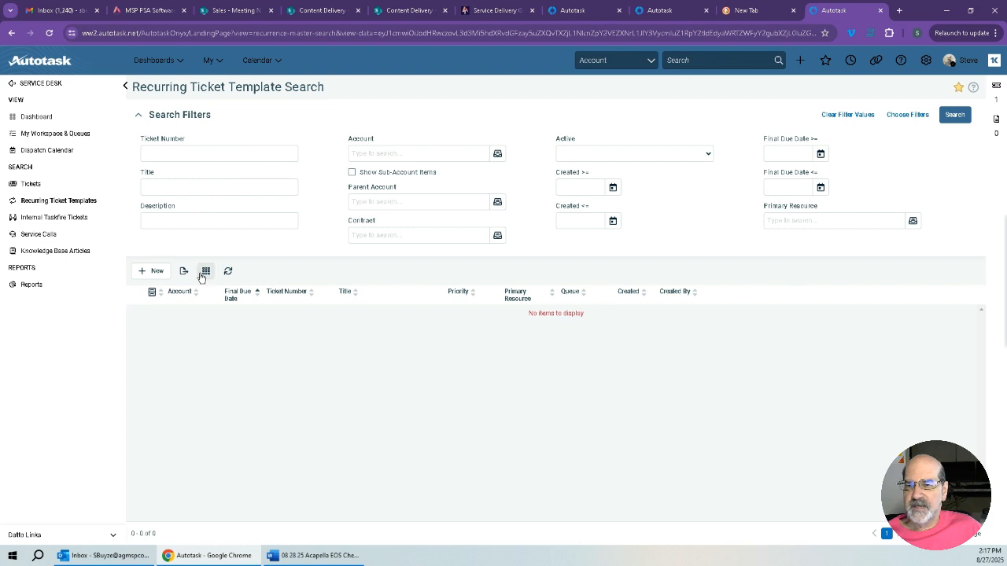
click(152, 271)
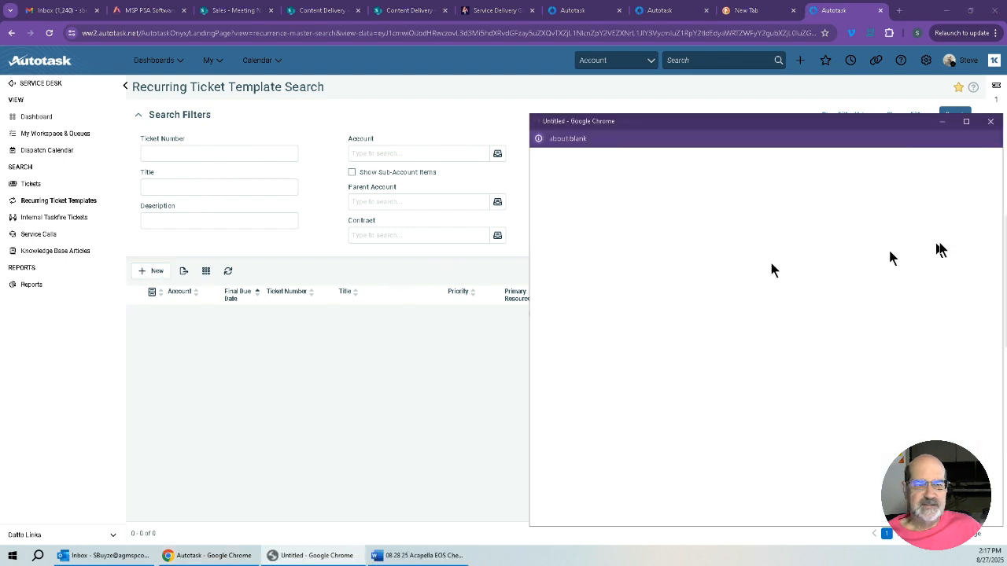
drag(833, 124, 558, 55)
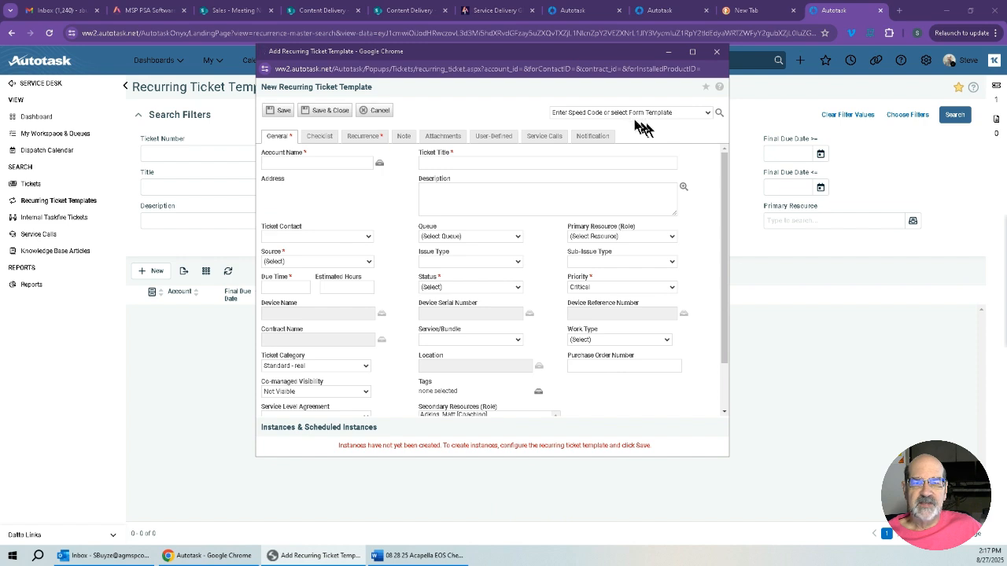
Load the MMM - Monthly Monitoring & Maintaining form template into the new recurring ticket, review its prefilled fields, and close the form without saving.
click(708, 112)
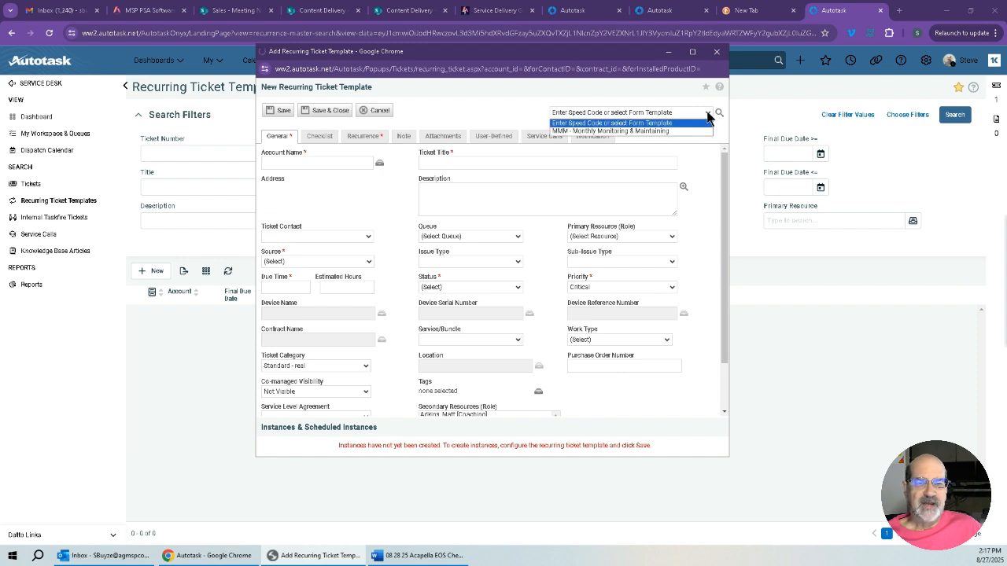
click(707, 114)
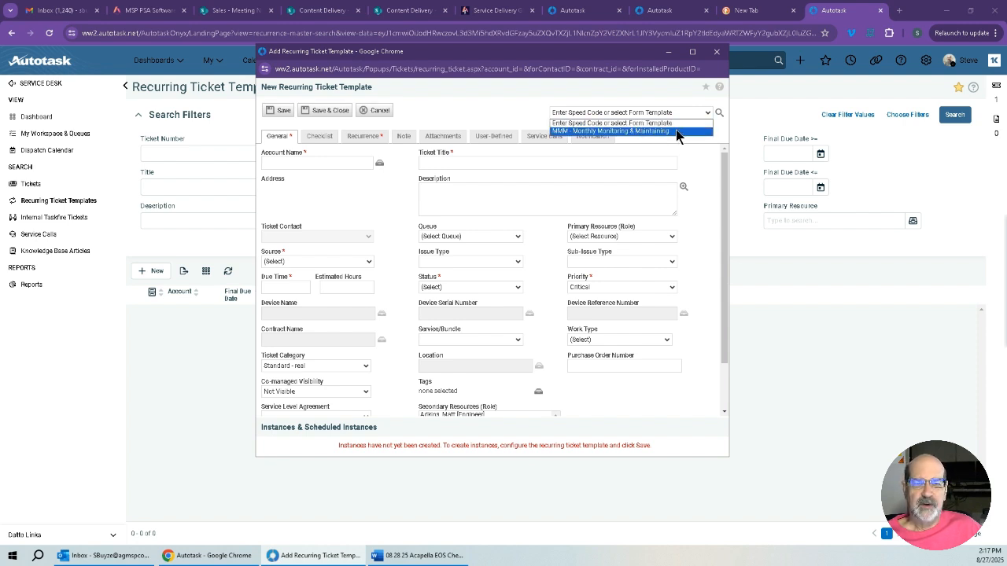
click(677, 132)
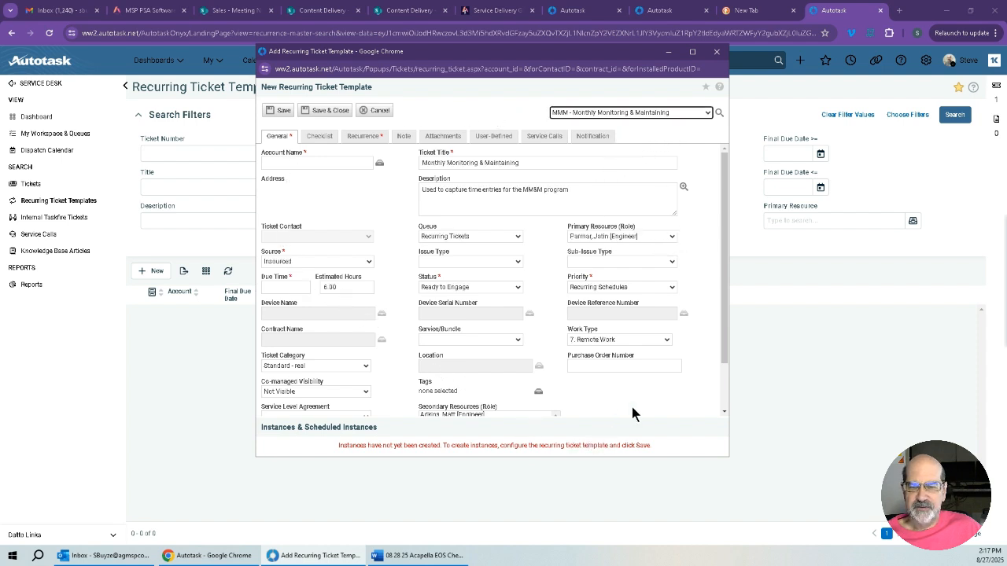
scroll(634, 411, down, 1)
scroll(634, 411, up, 1)
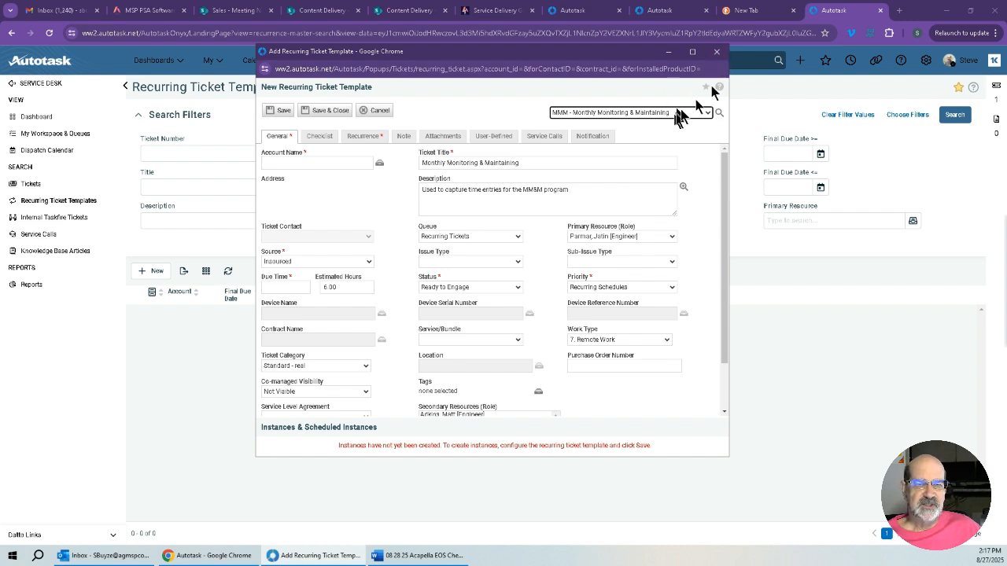
click(721, 53)
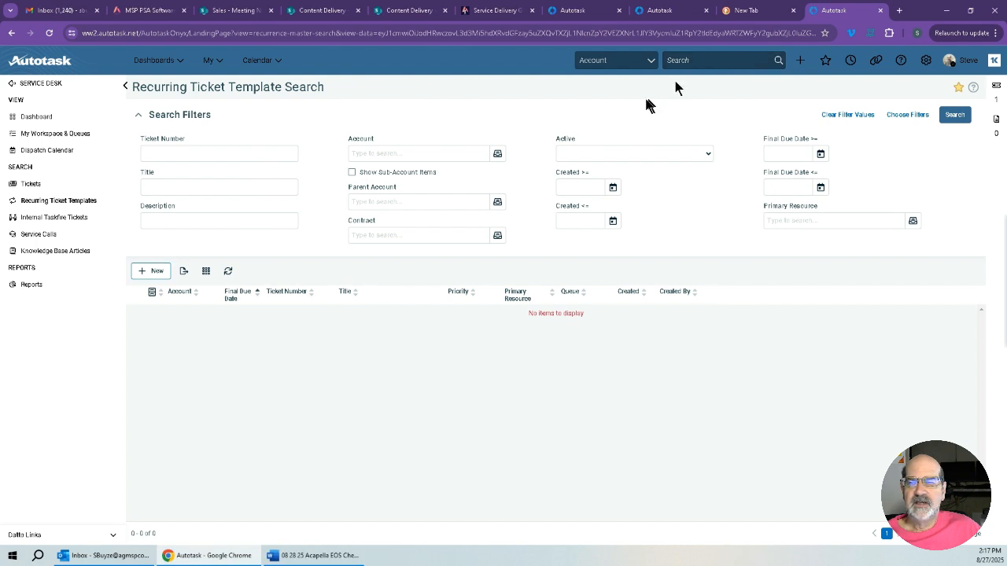
Open the Form Templates list in the admin automation settings for checklists and templates.
click(925, 64)
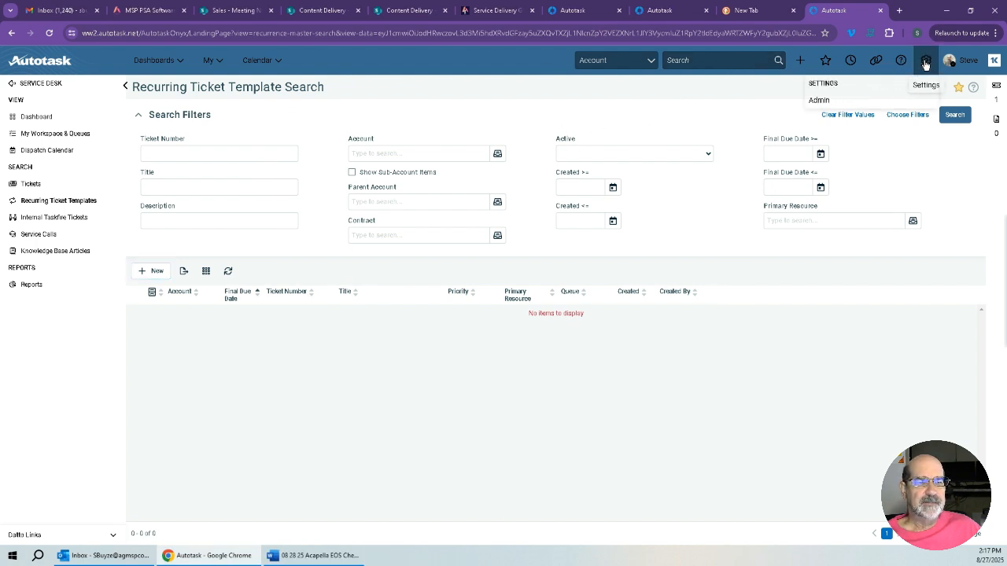
click(819, 102)
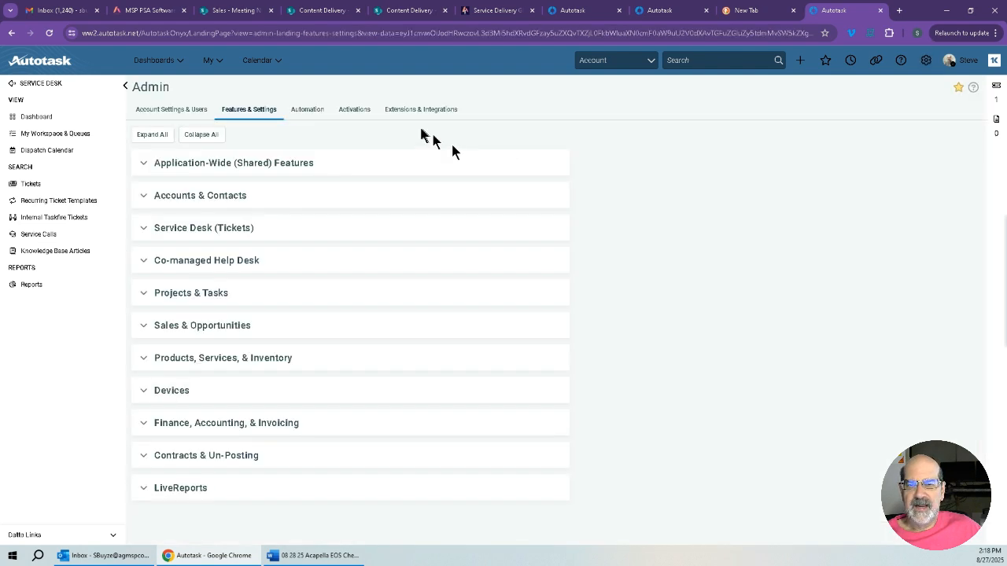
click(314, 112)
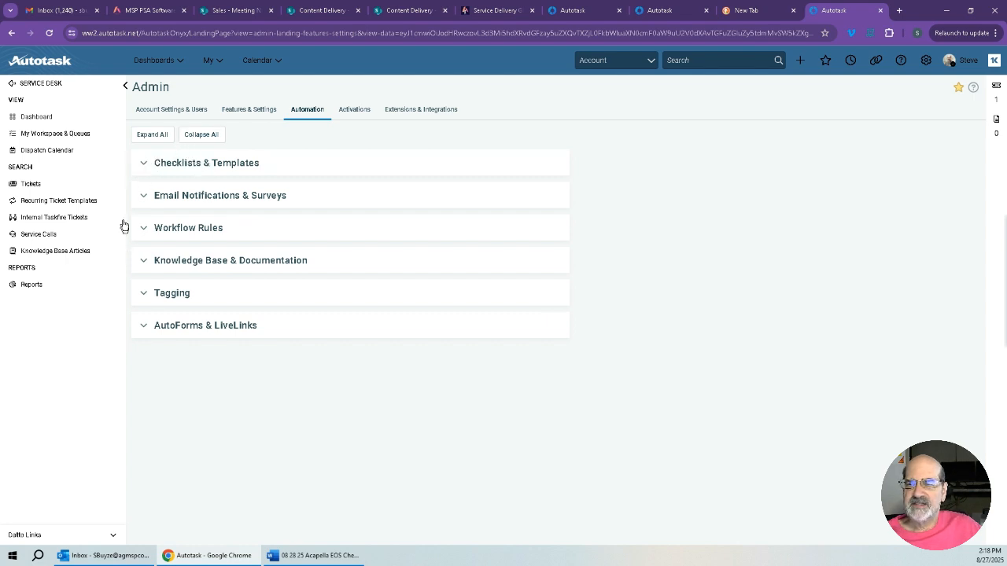
click(145, 165)
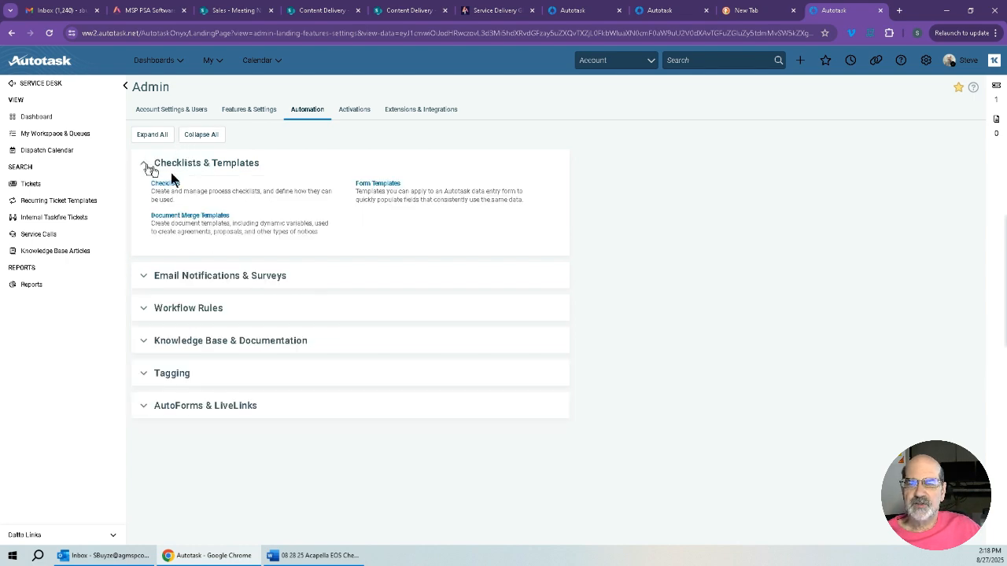
click(379, 186)
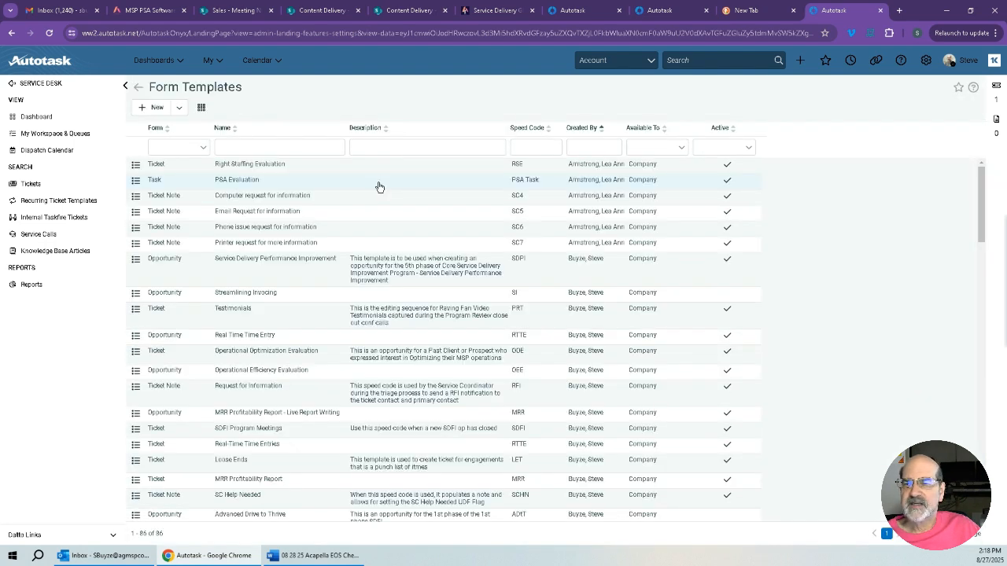
Create a new form template for a Recurring Ticket and widen its editor window.
click(179, 108)
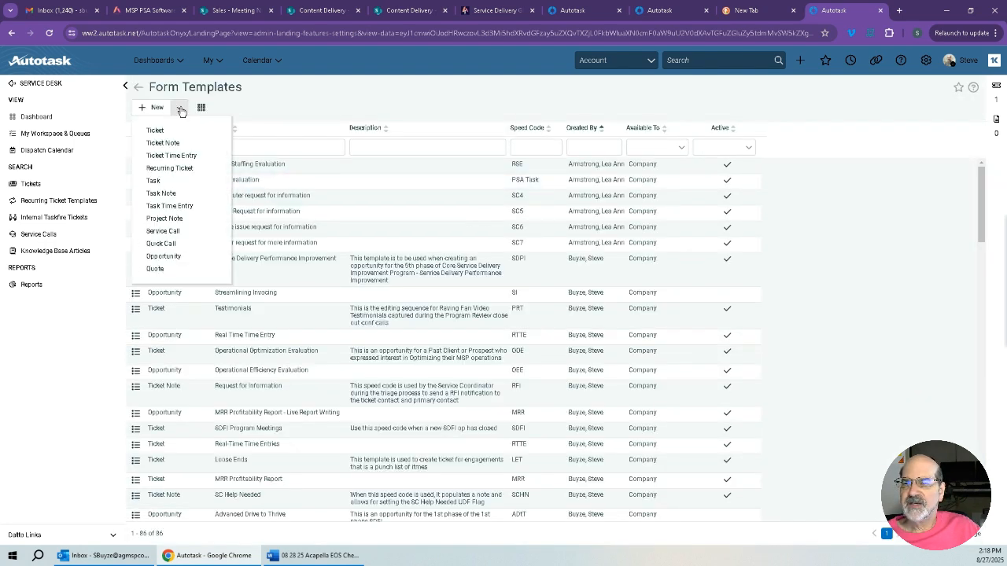
click(180, 168)
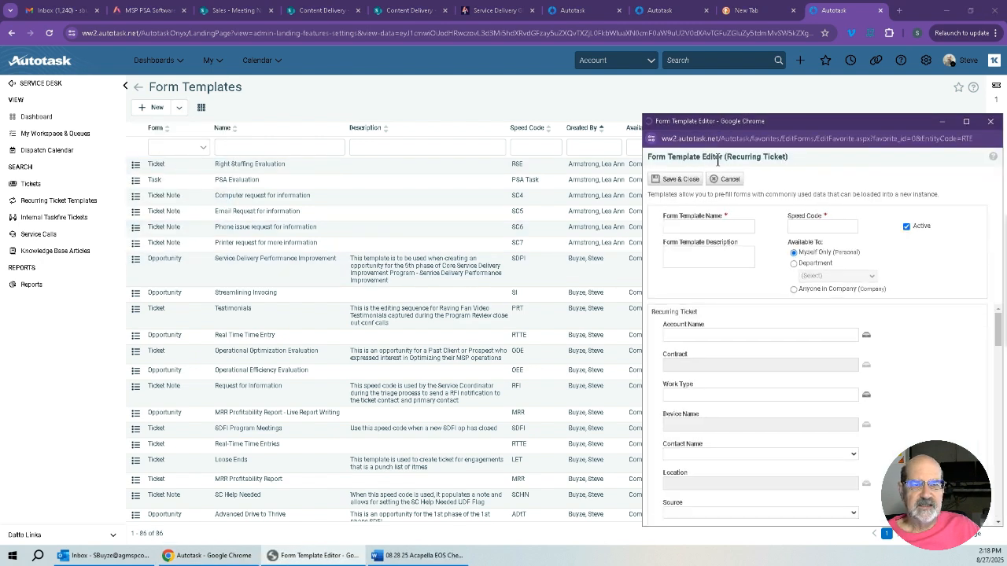
drag(805, 123, 376, 64)
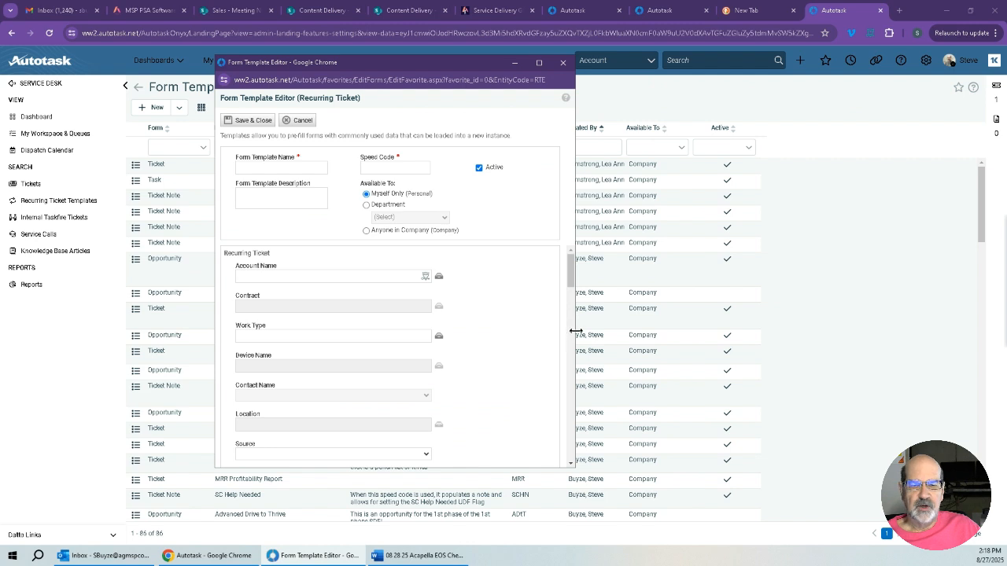
drag(576, 329, 900, 338)
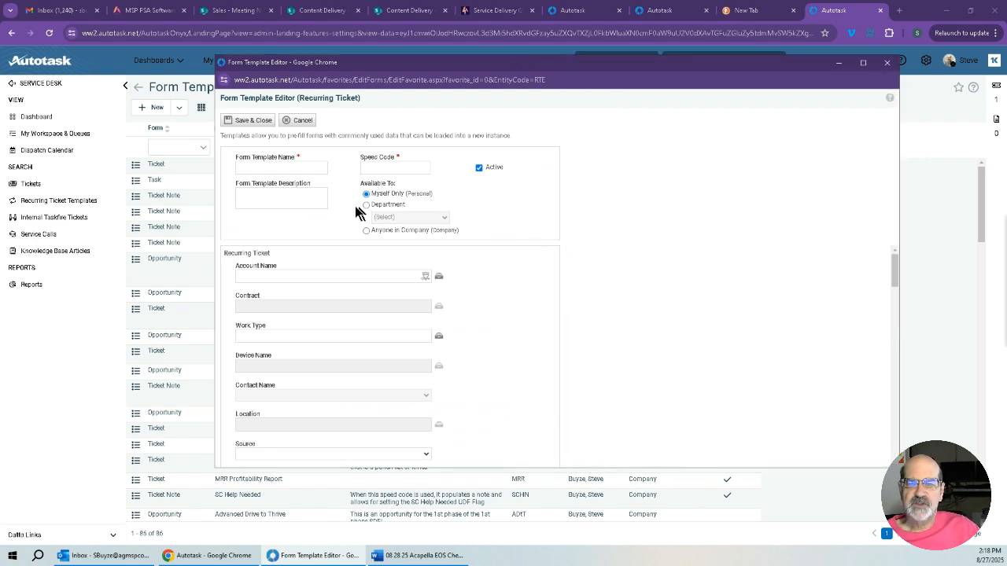
Name the form template Test Test Test and set its speed code to TTT.
click(274, 167)
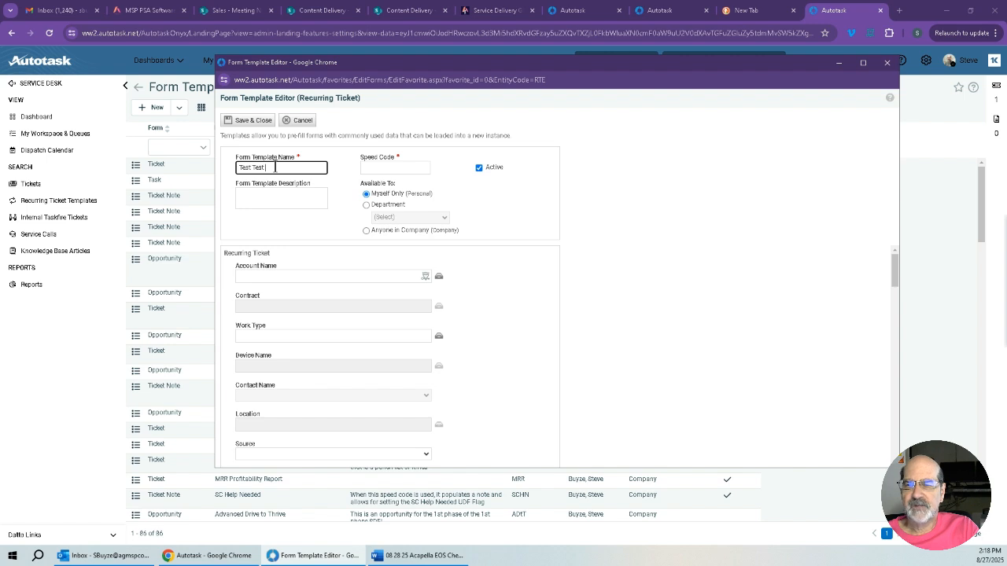
text(Test Test Test)
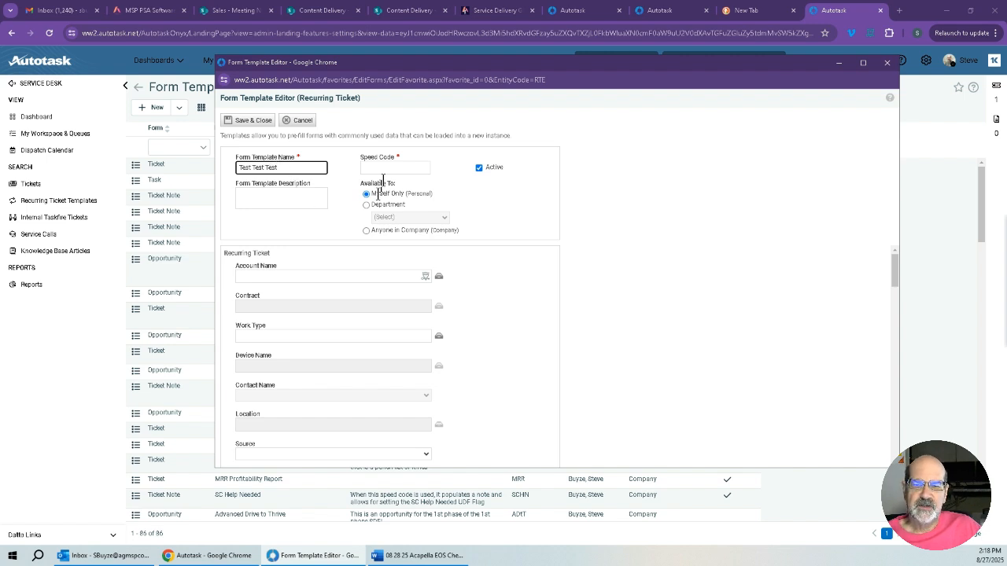
click(392, 167)
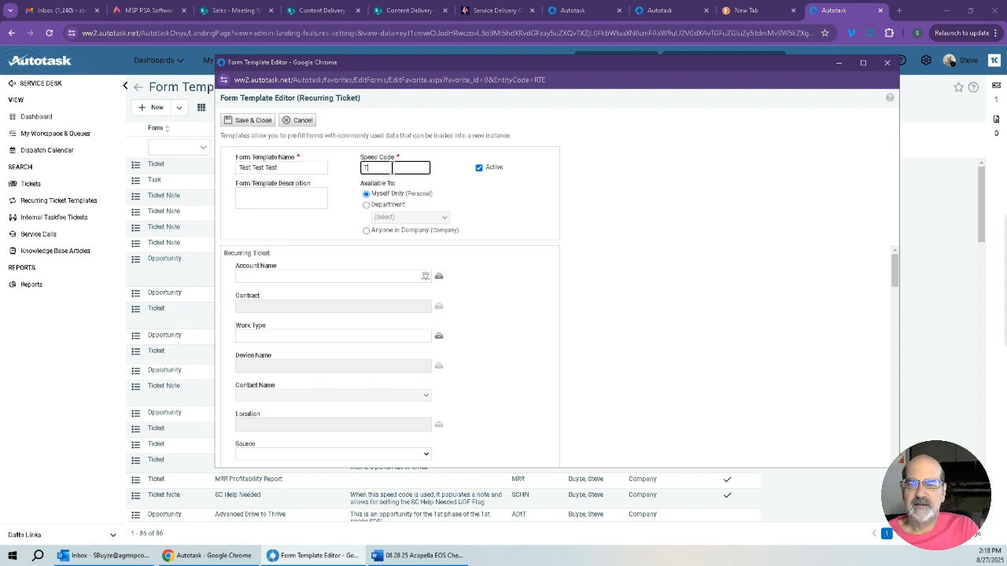
Try the template's department availability and look over the departments, ending with availability set to Myself Only (Personal).
click(367, 206)
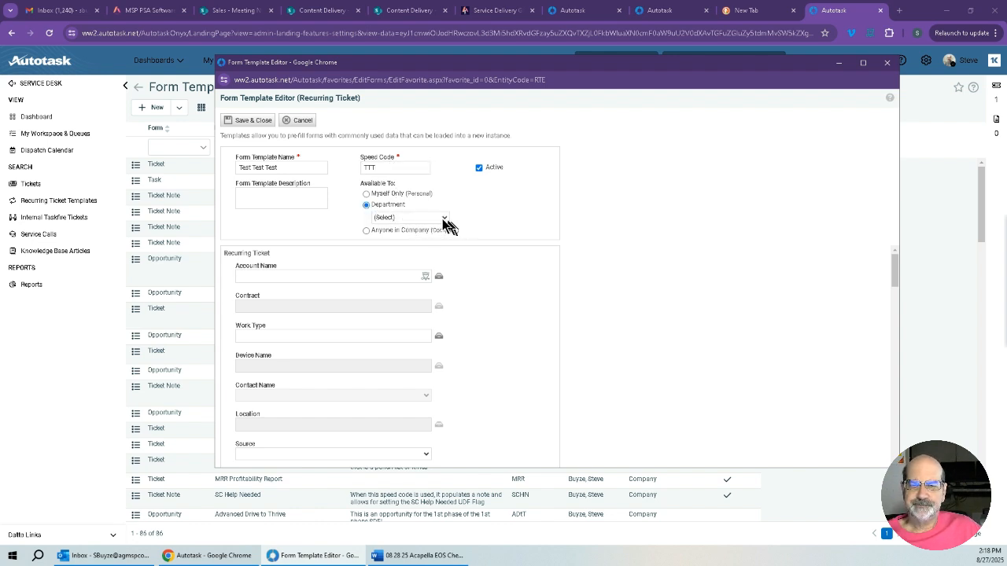
click(443, 218)
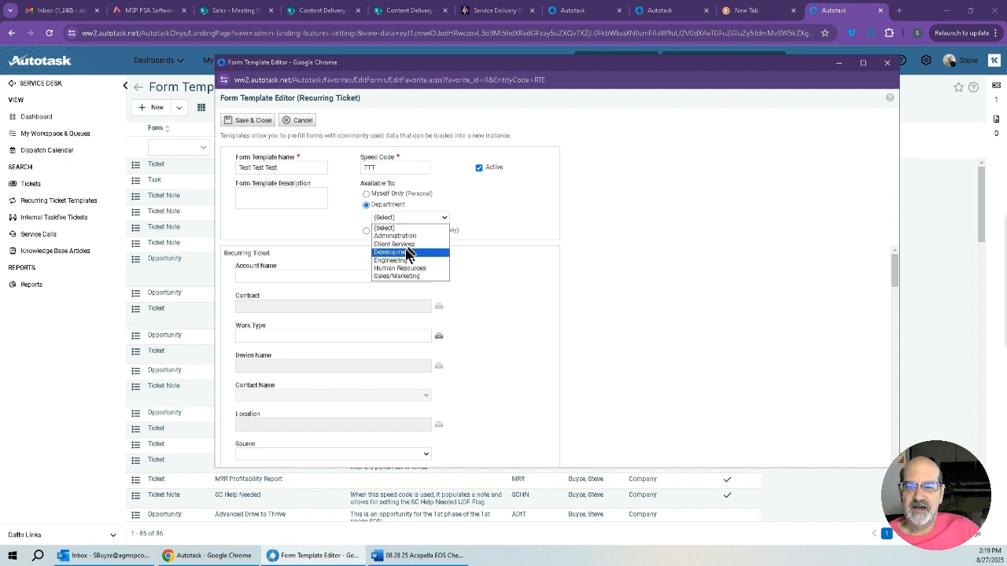
click(486, 190)
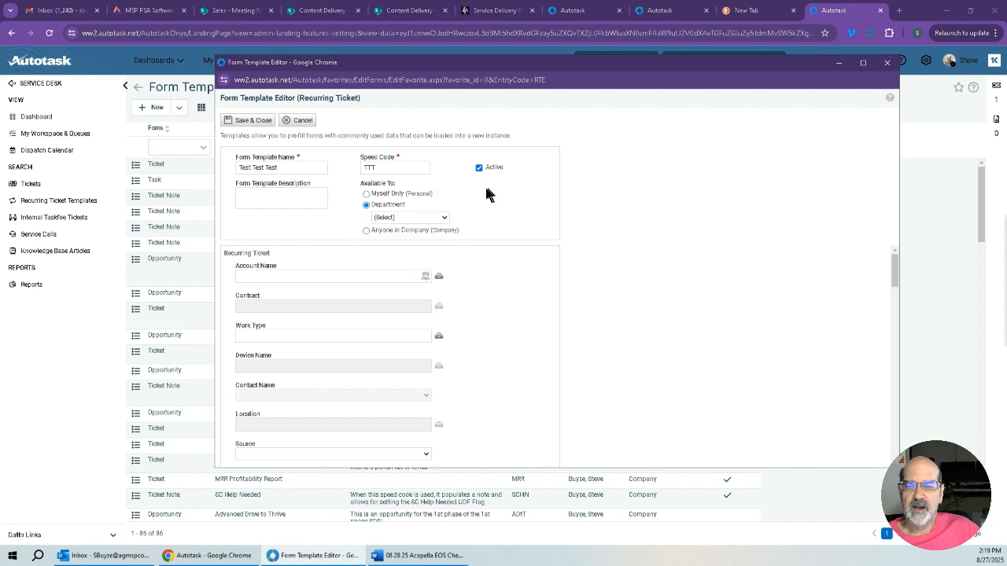
click(365, 231)
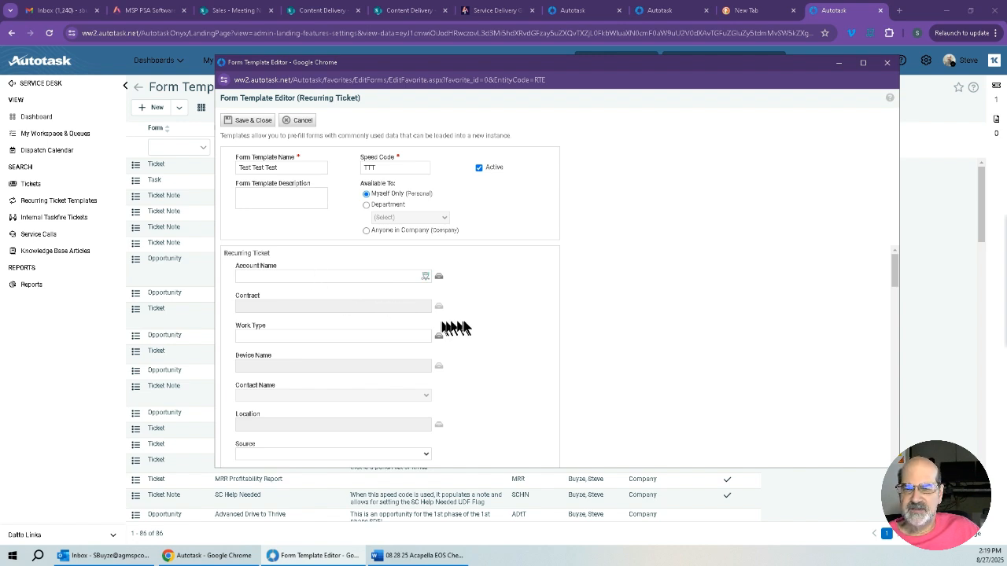
Set the recurring ticket's work type to 7. Remote Work and save the selection.
scroll(463, 317, down, 1)
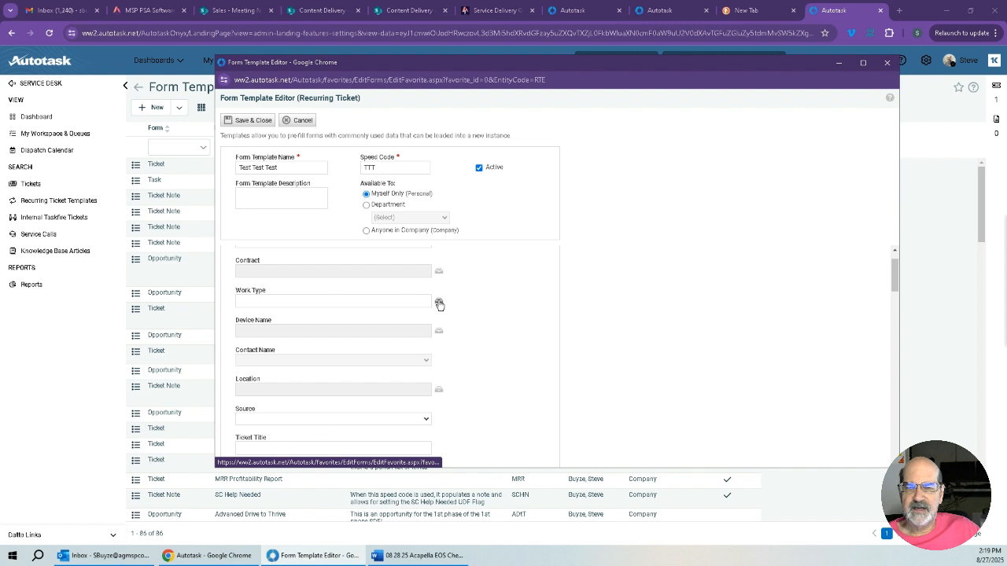
click(439, 304)
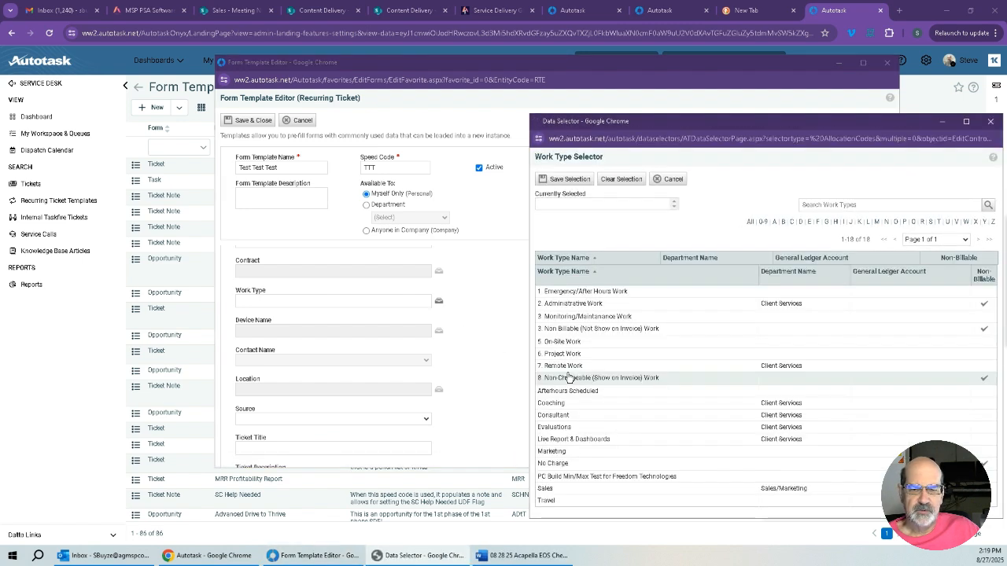
click(568, 367)
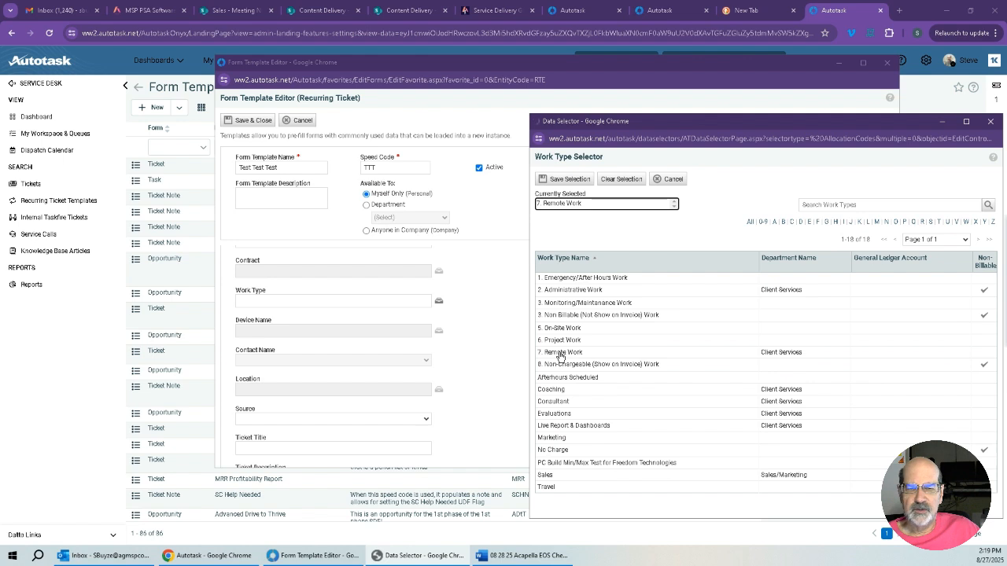
click(564, 179)
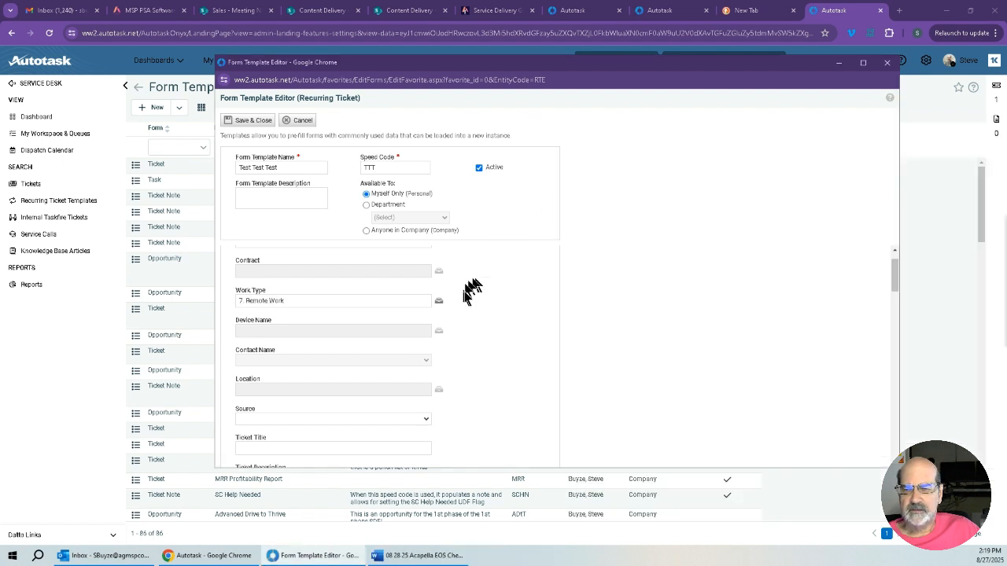
Set the recurring ticket's source to Insourced.
scroll(473, 291, down, 1)
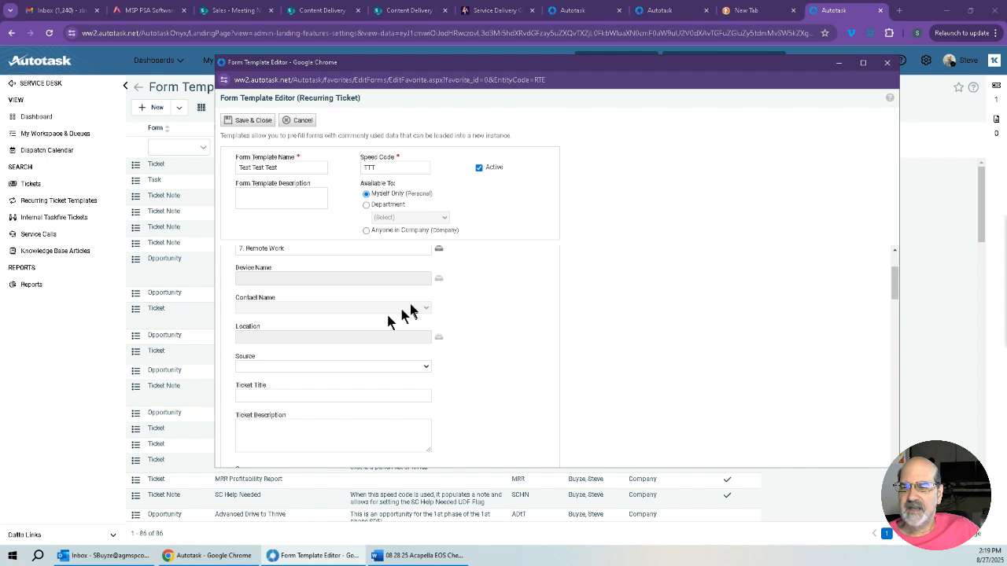
scroll(484, 312, up, 2)
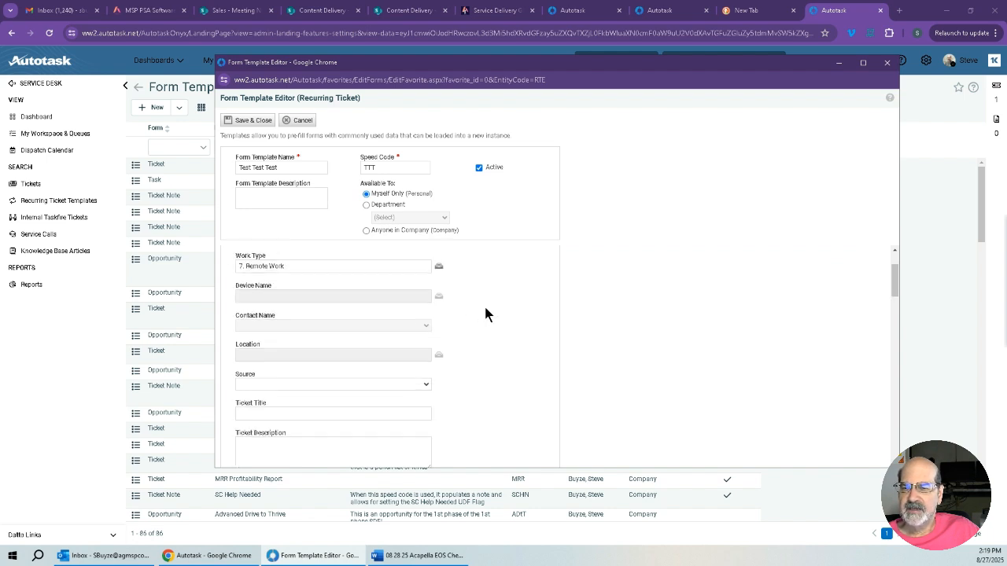
scroll(484, 309, up, 1)
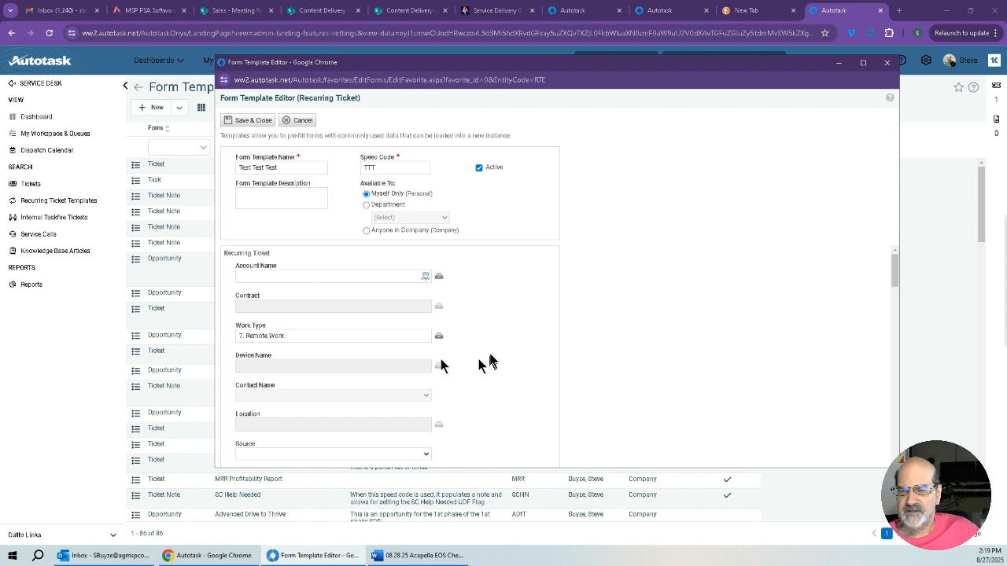
scroll(490, 354, down, 1)
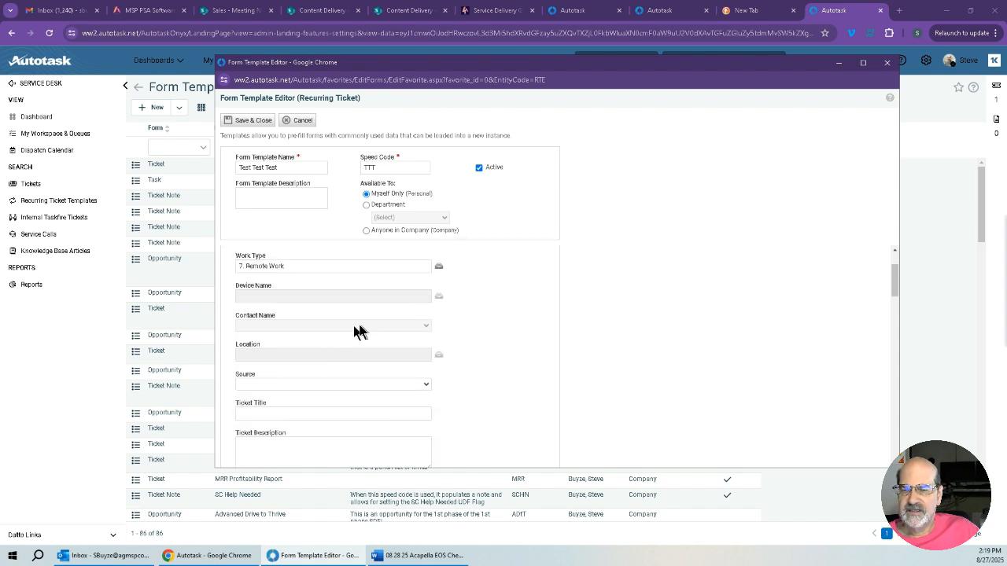
scroll(448, 355, down, 1)
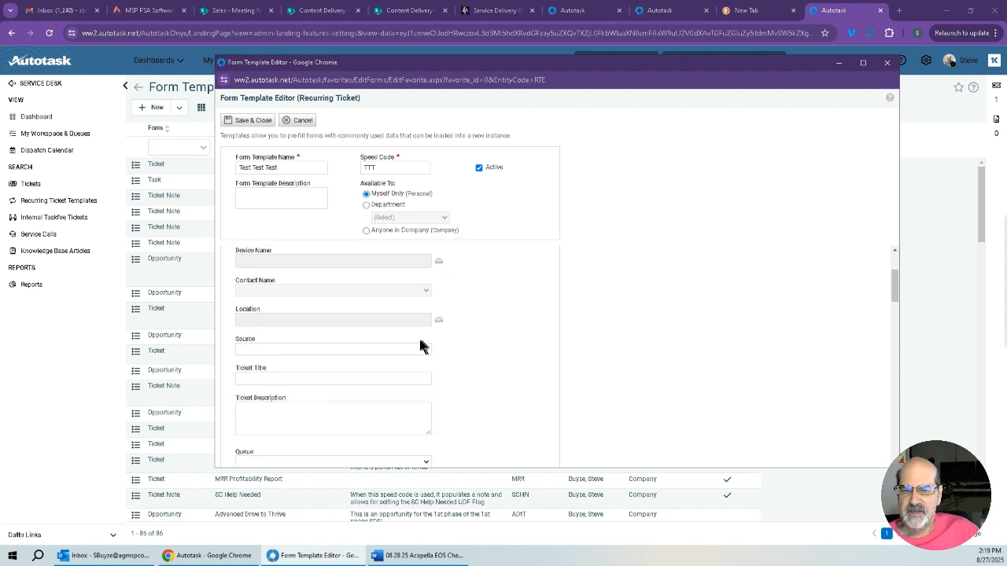
click(428, 351)
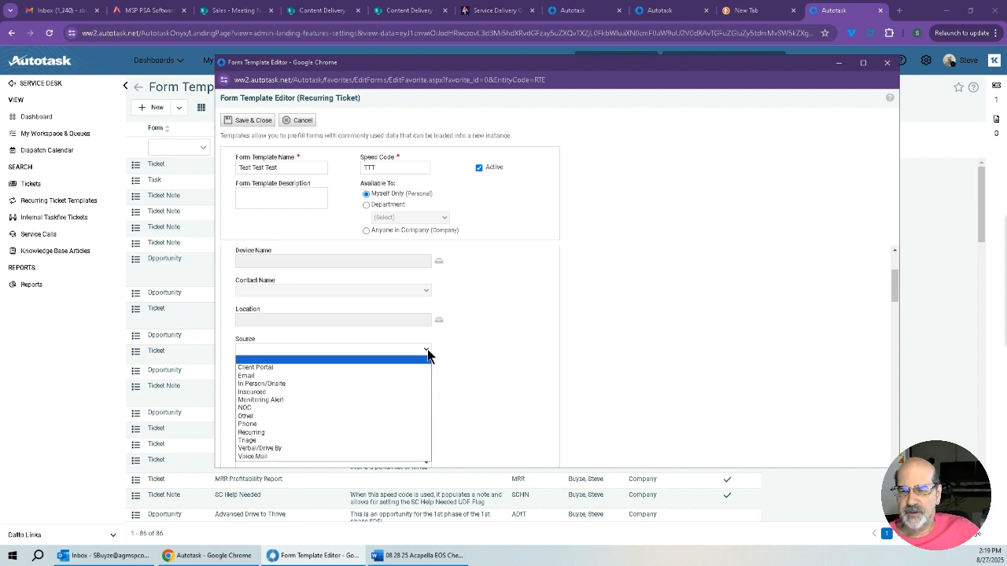
click(356, 393)
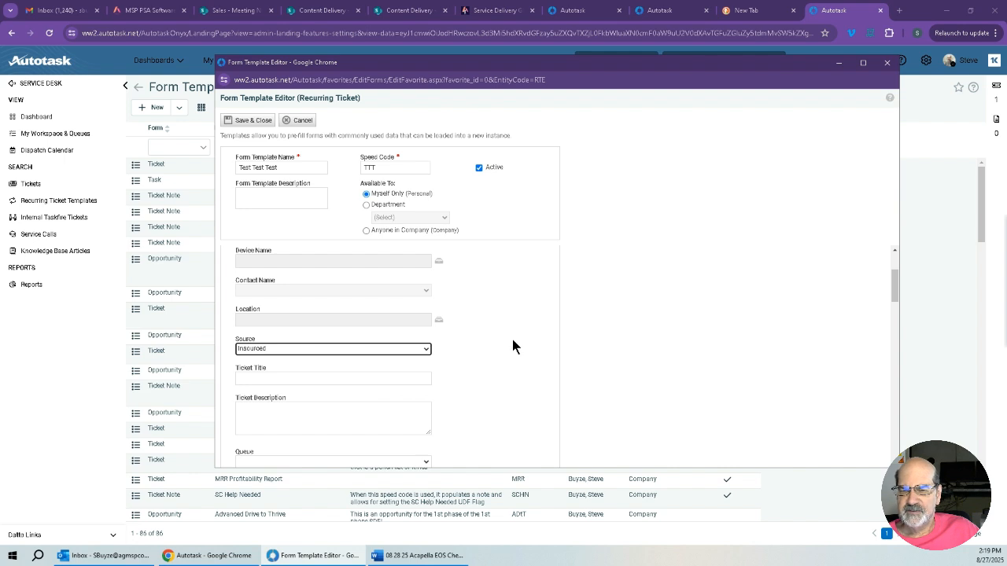
Enter Test Test Test as the ticket title and "but of course" as the ticket description.
scroll(513, 339, down, 2)
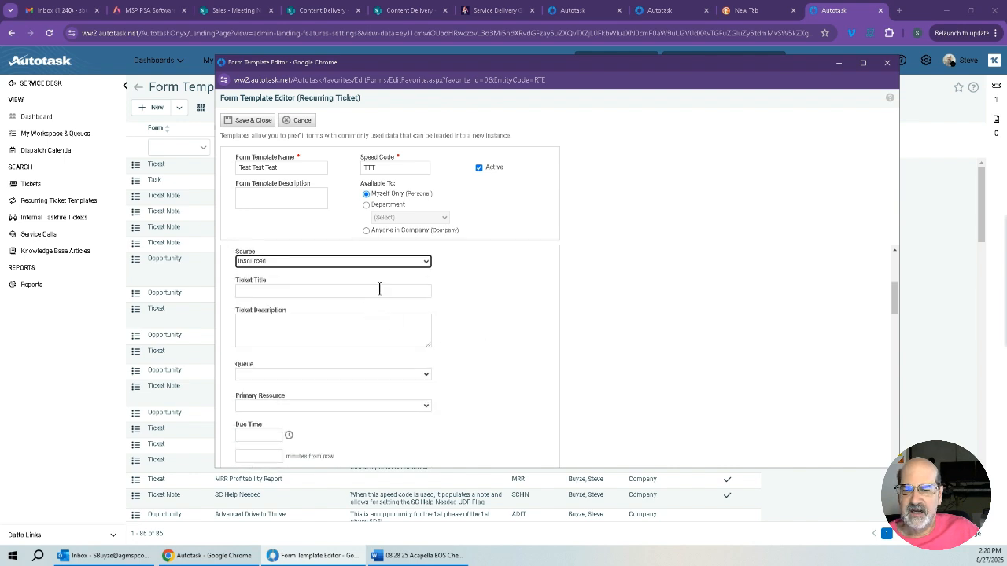
click(378, 289)
text(T)
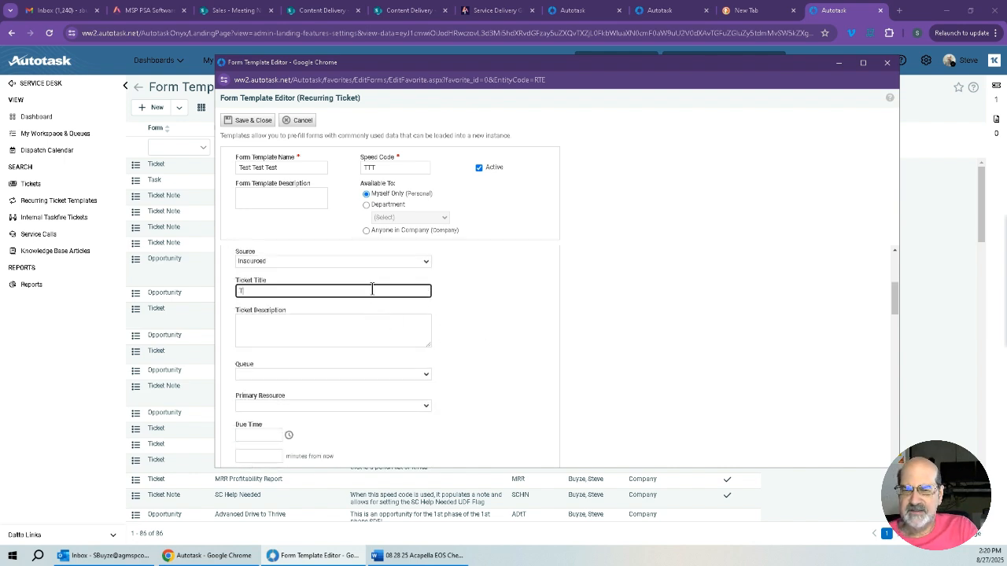
text(est Test Test)
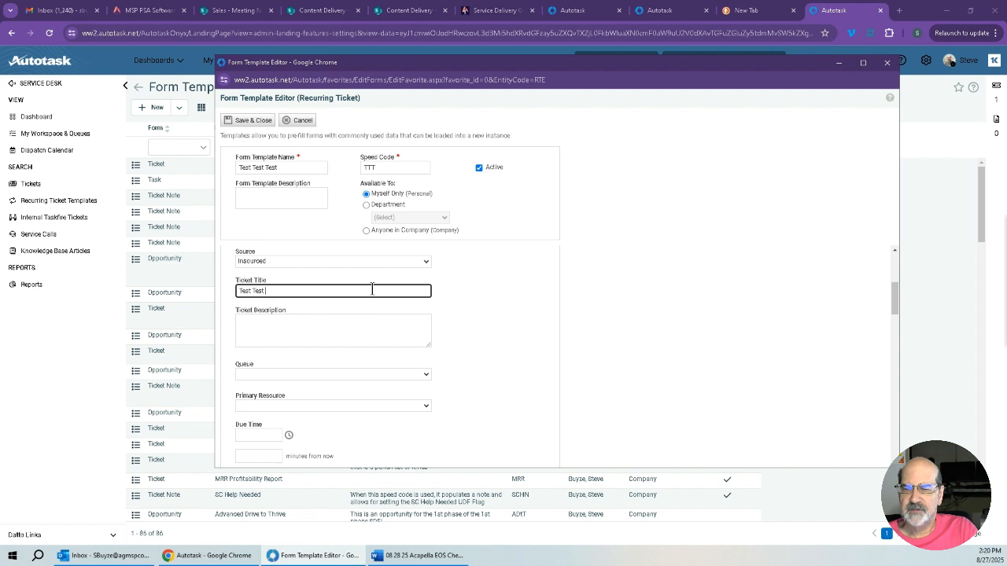
click(471, 314)
click(417, 328)
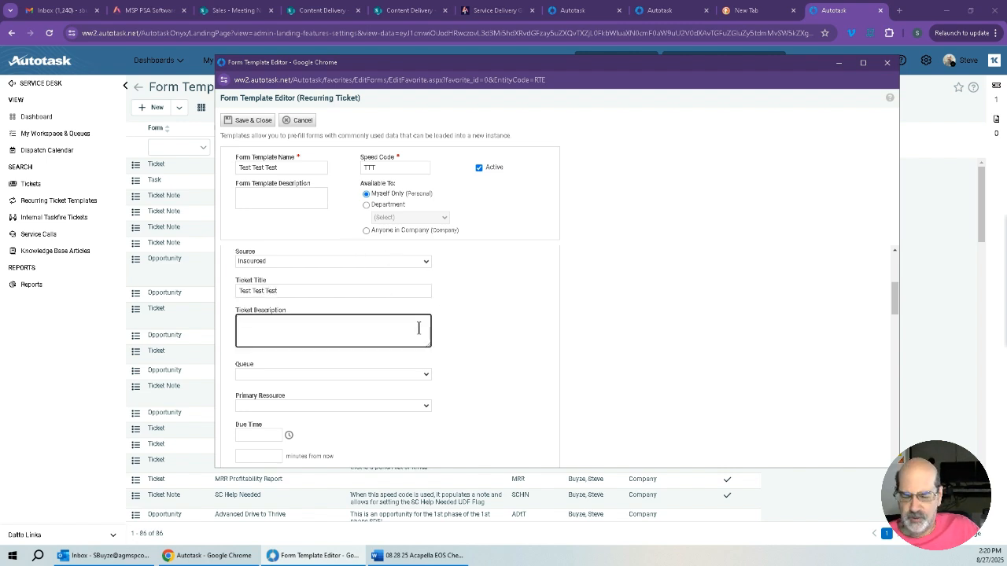
text(but of)
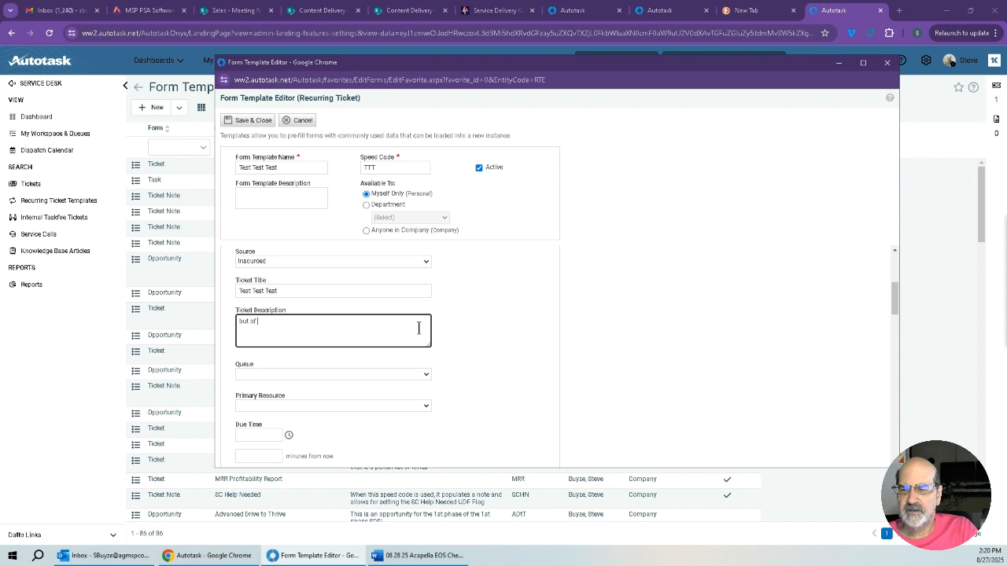
text( course)
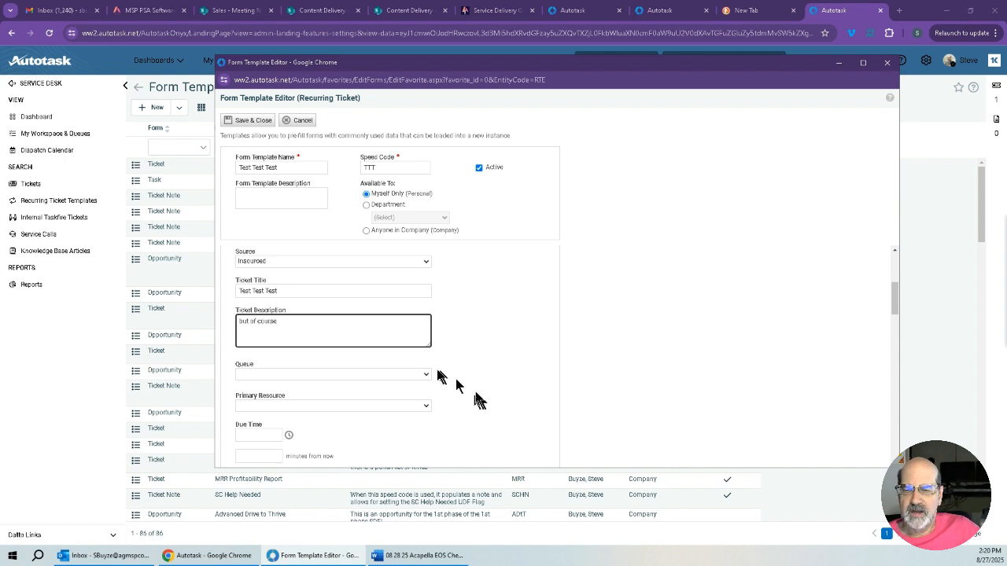
Set the queue to Recurring Tickets and choose the signed-in user's Engineer entry as the primary resource.
click(425, 376)
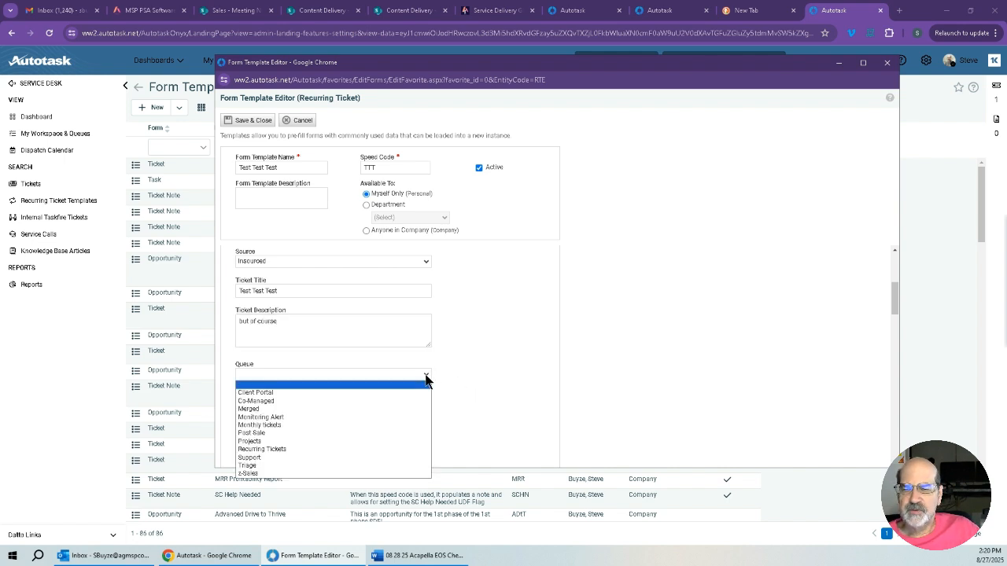
click(377, 449)
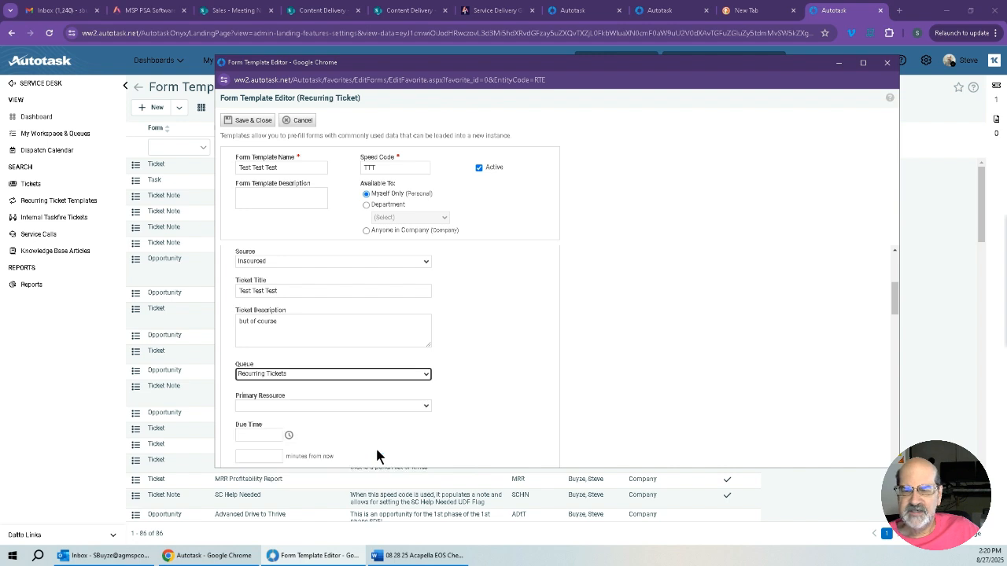
scroll(471, 405, down, 2)
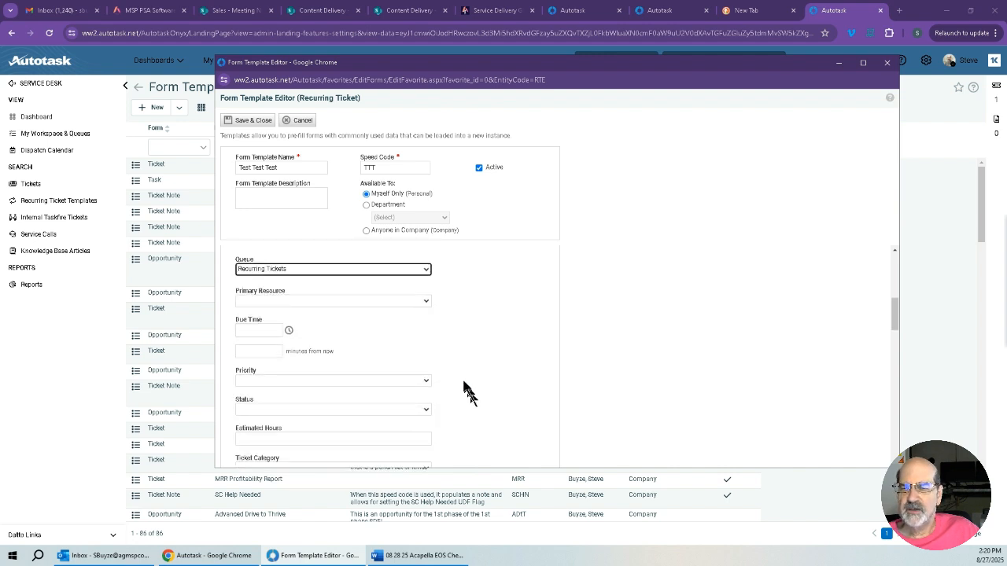
click(426, 303)
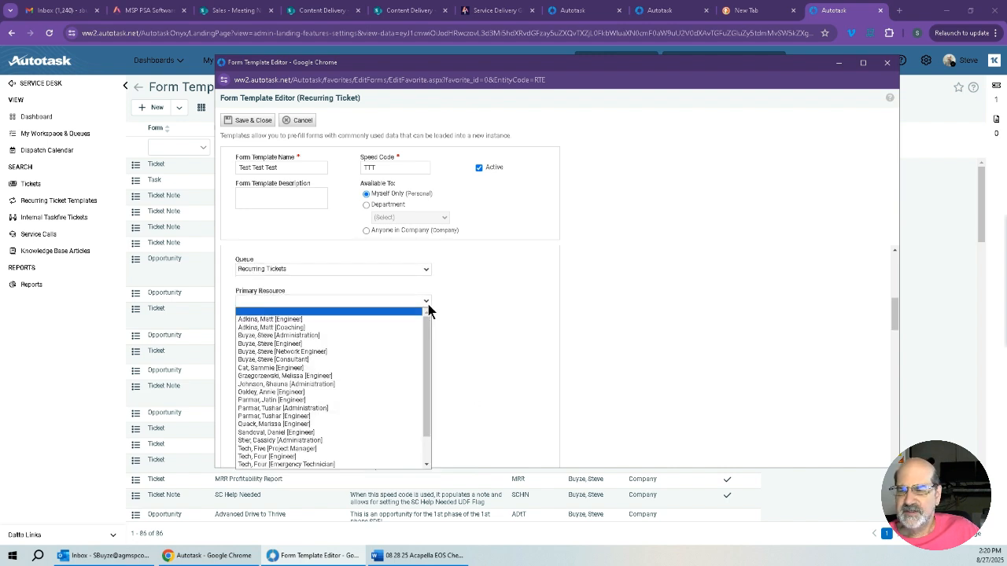
click(378, 343)
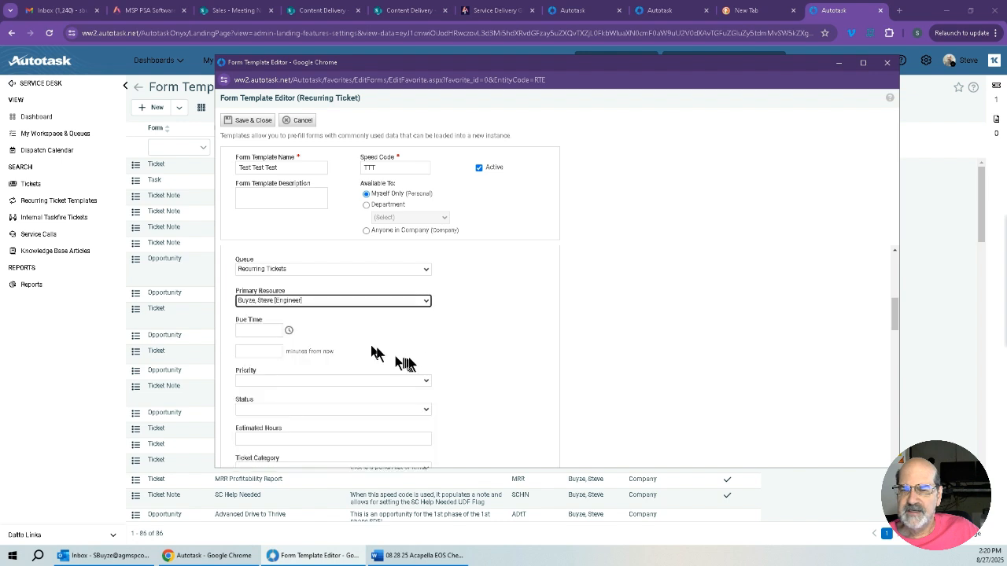
Set the ticket's priority to Recurring Schedules and its status to Ready to Engage.
scroll(433, 358, down, 1)
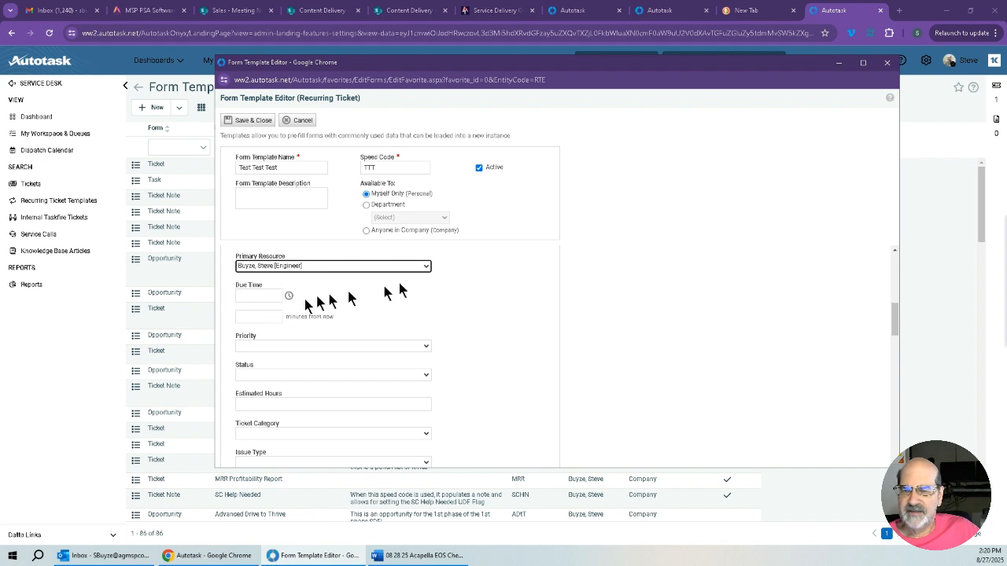
scroll(401, 290, down, 1)
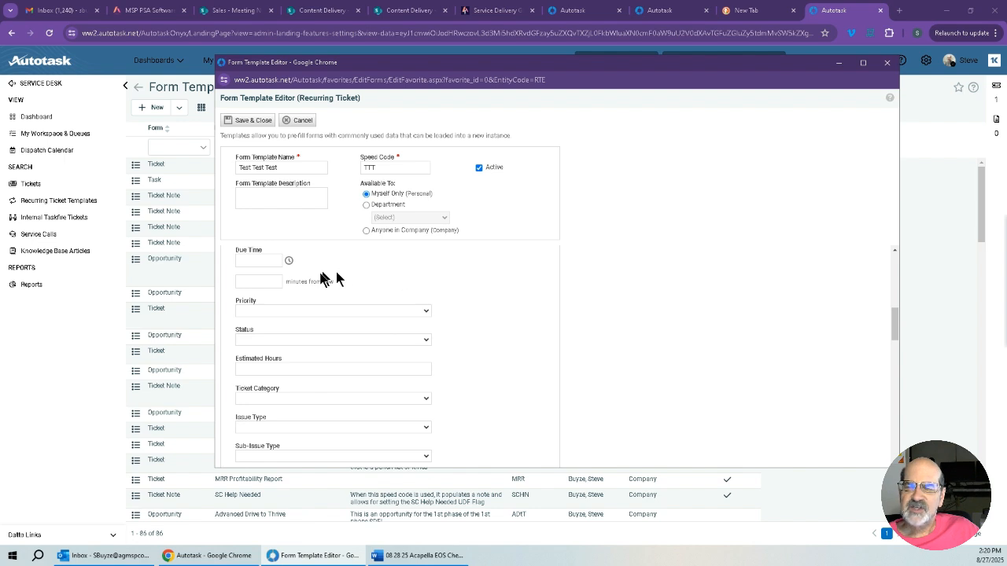
click(427, 314)
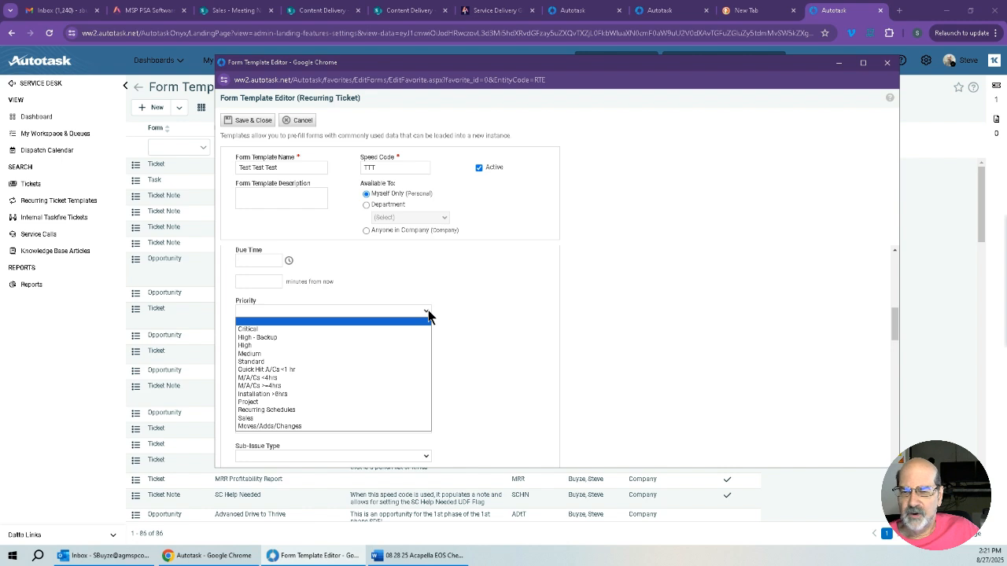
click(370, 409)
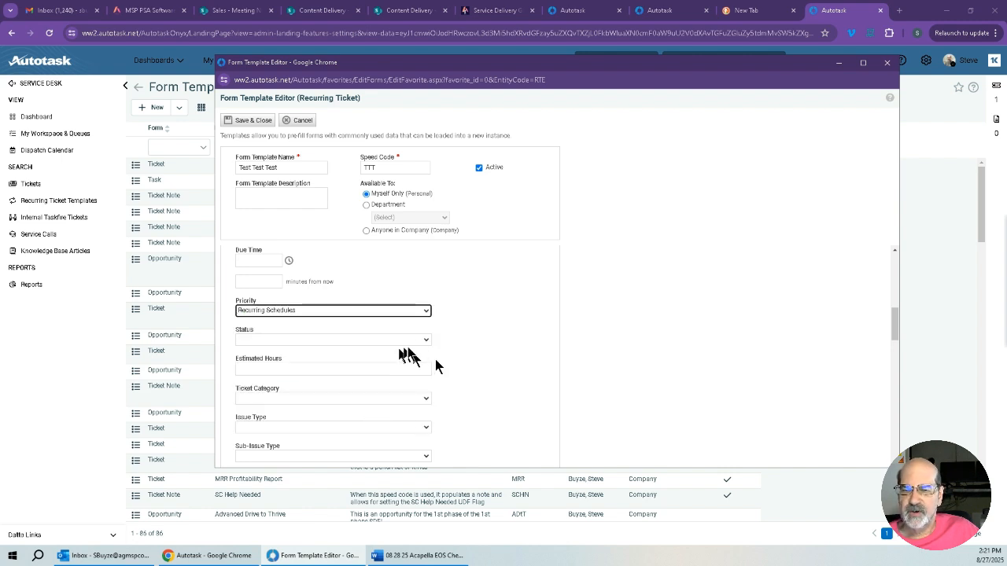
click(418, 342)
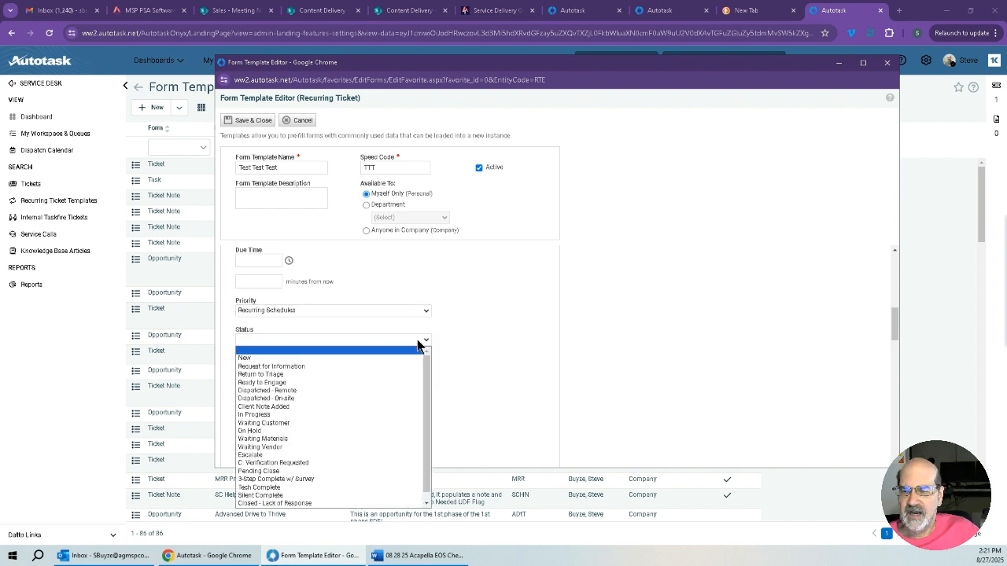
click(382, 383)
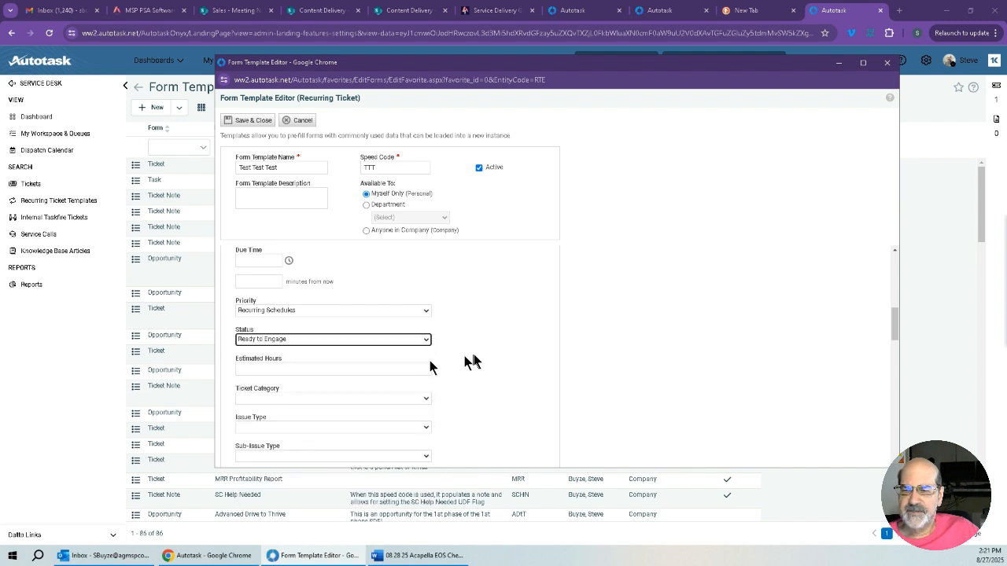
Set the estimated hours to 4 and the ticket category to Service Request.
scroll(476, 360, down, 3)
scroll(476, 360, up, 1)
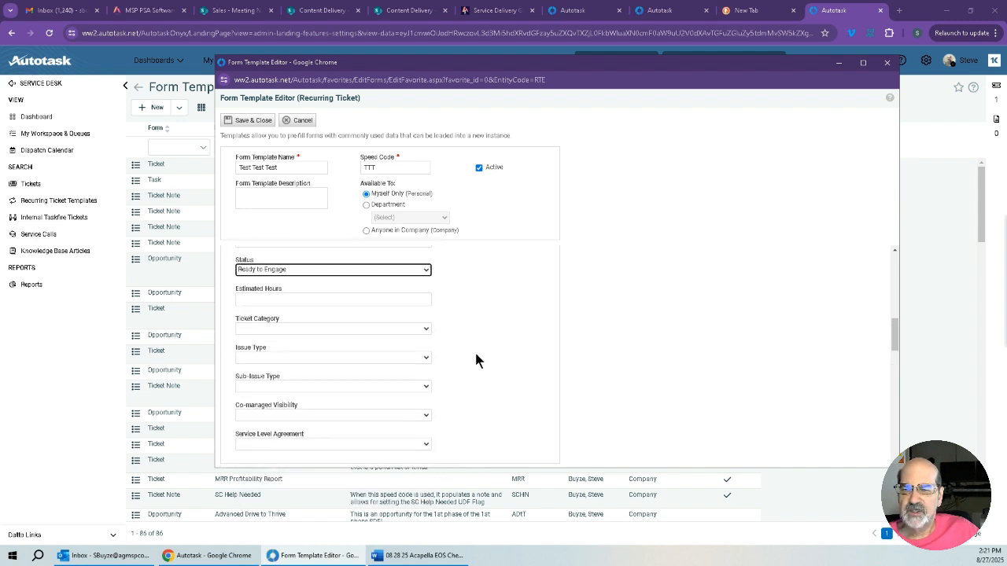
click(422, 297)
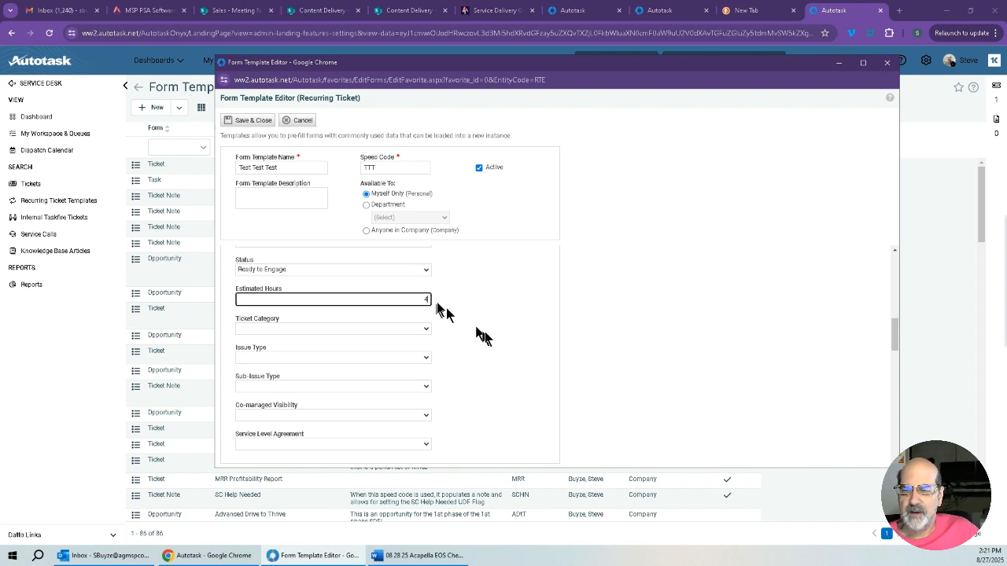
click(485, 338)
scroll(485, 339, down, 1)
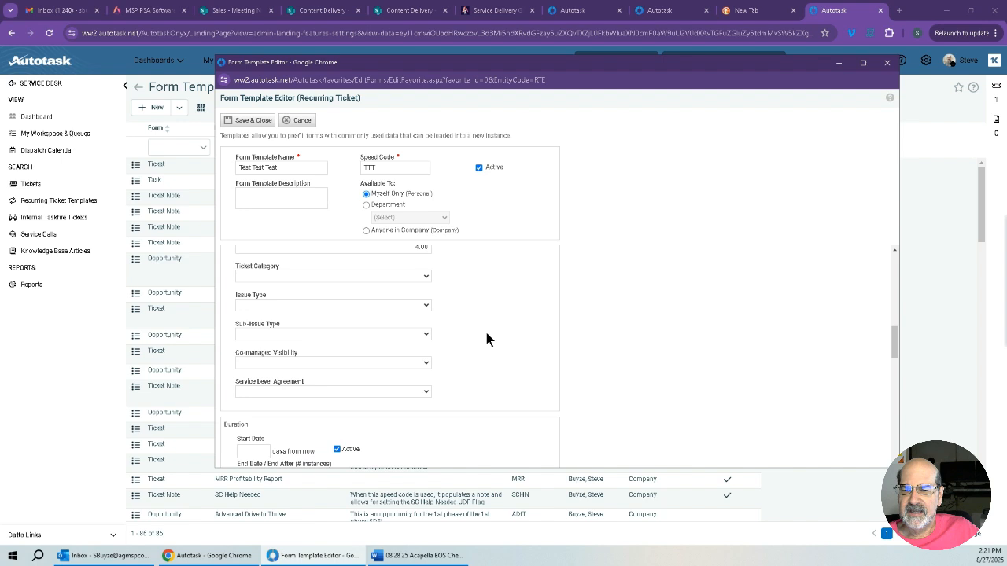
click(423, 279)
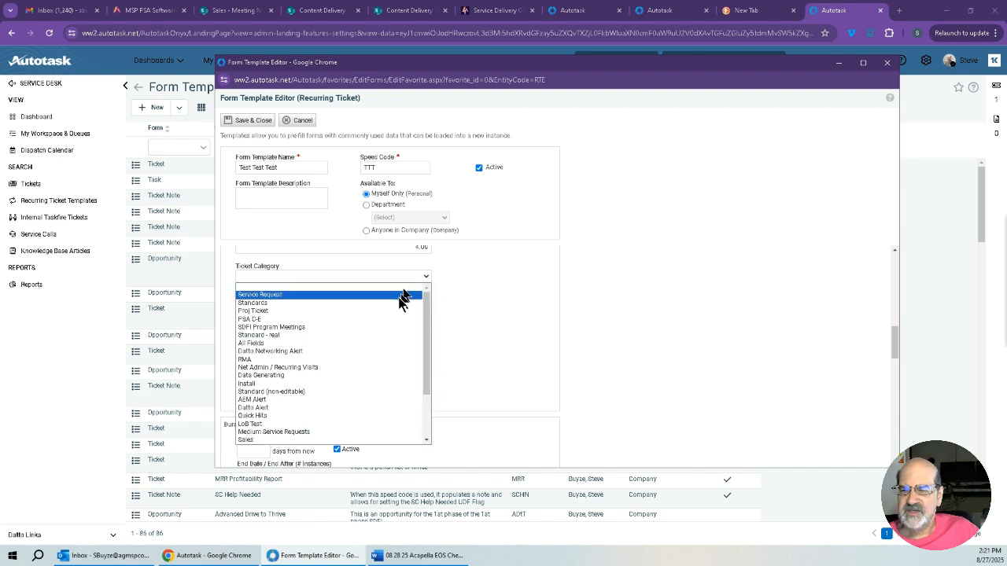
click(358, 295)
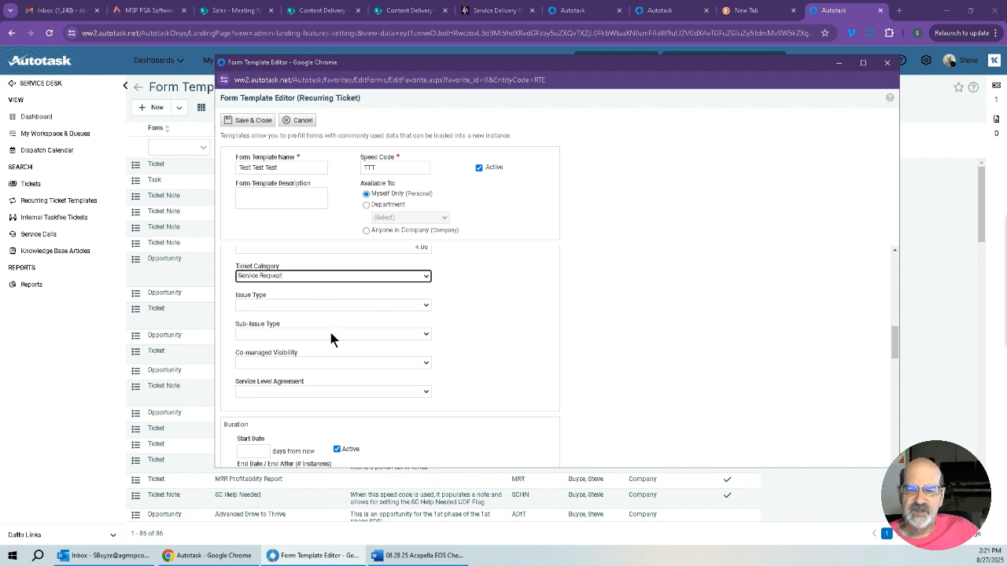
Look over the issue type, co-managed visibility and service level agreement fields and the Duration and Frequency settings.
scroll(488, 324, down, 1)
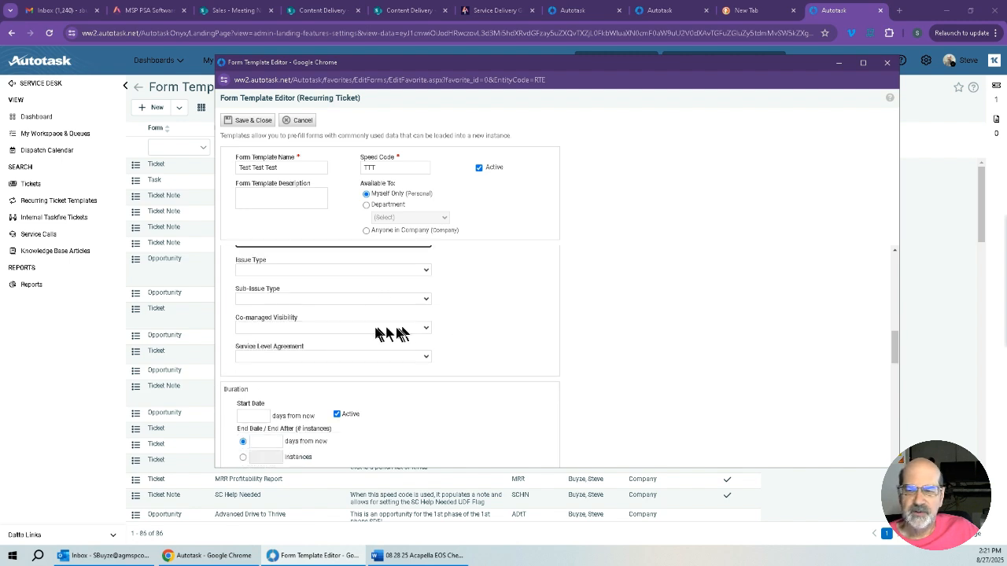
scroll(472, 340, down, 1)
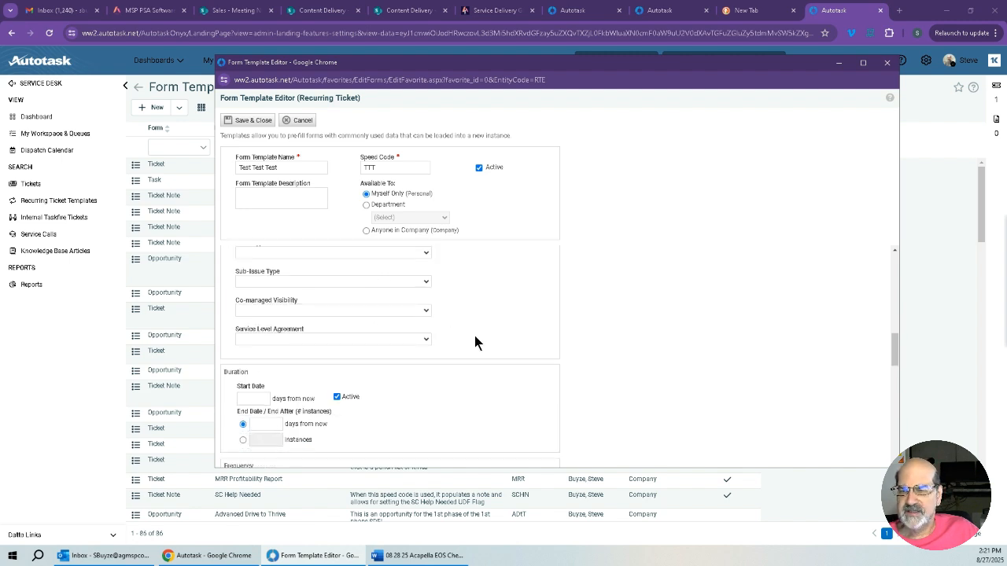
scroll(474, 343, down, 1)
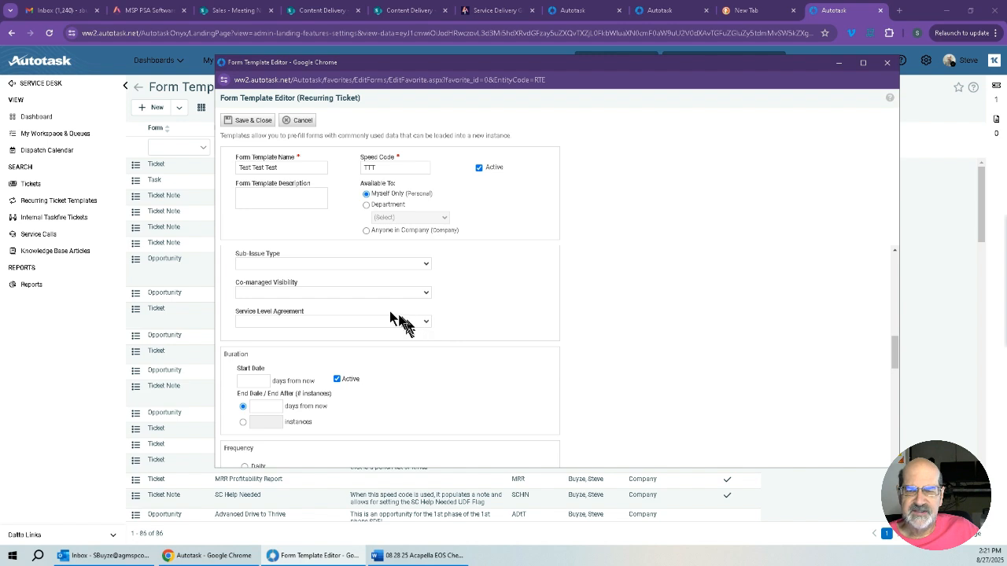
scroll(491, 334, down, 4)
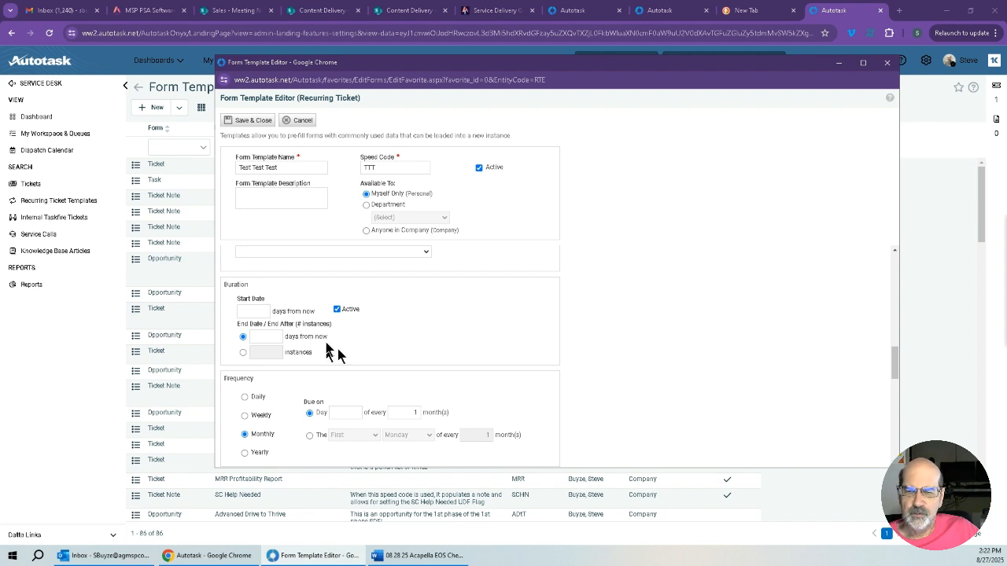
click(254, 313)
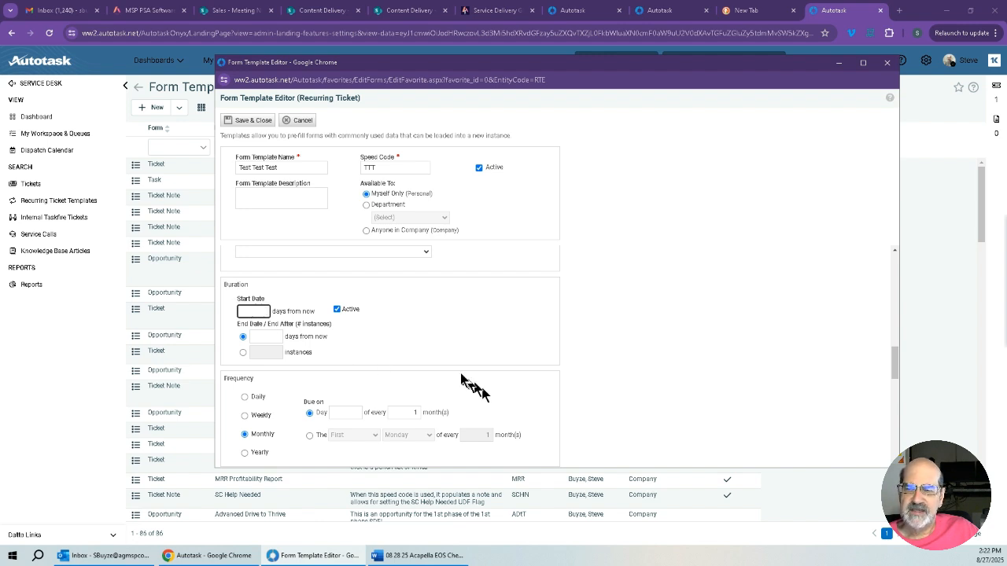
click(428, 350)
scroll(428, 346, down, 1)
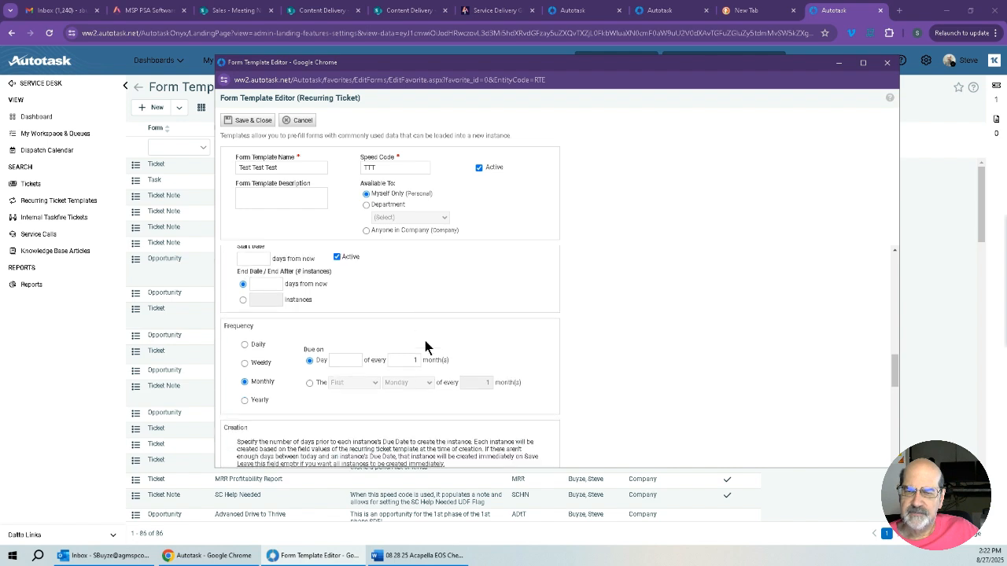
Set the monthly frequency's due date to day 27 of every month.
scroll(425, 348, up, 1)
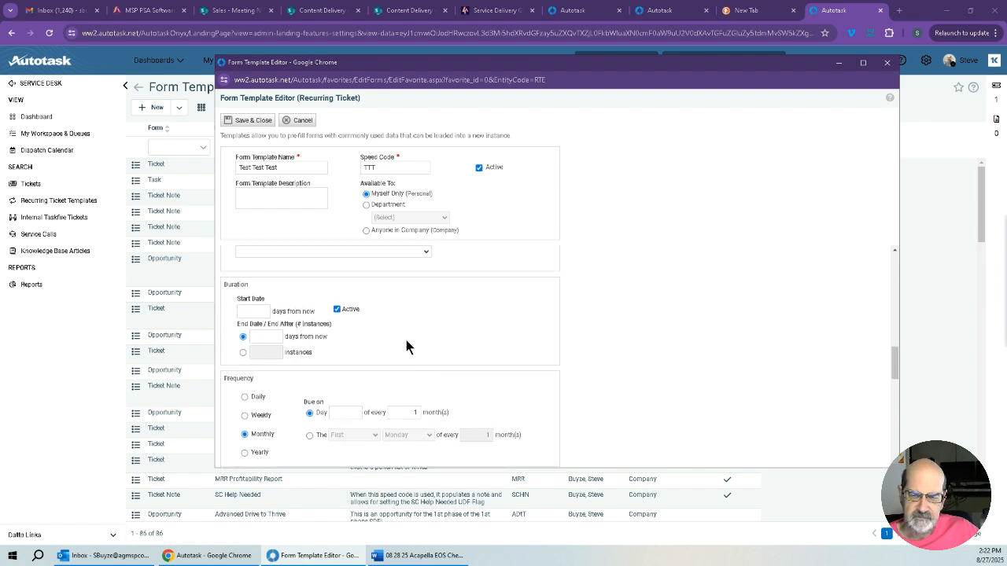
scroll(393, 349, down, 1)
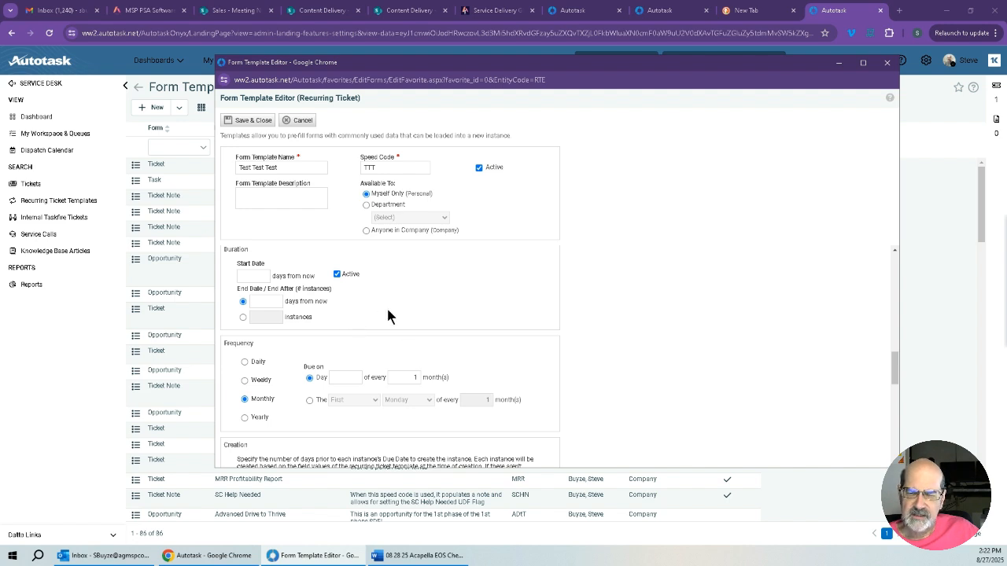
scroll(387, 309, down, 1)
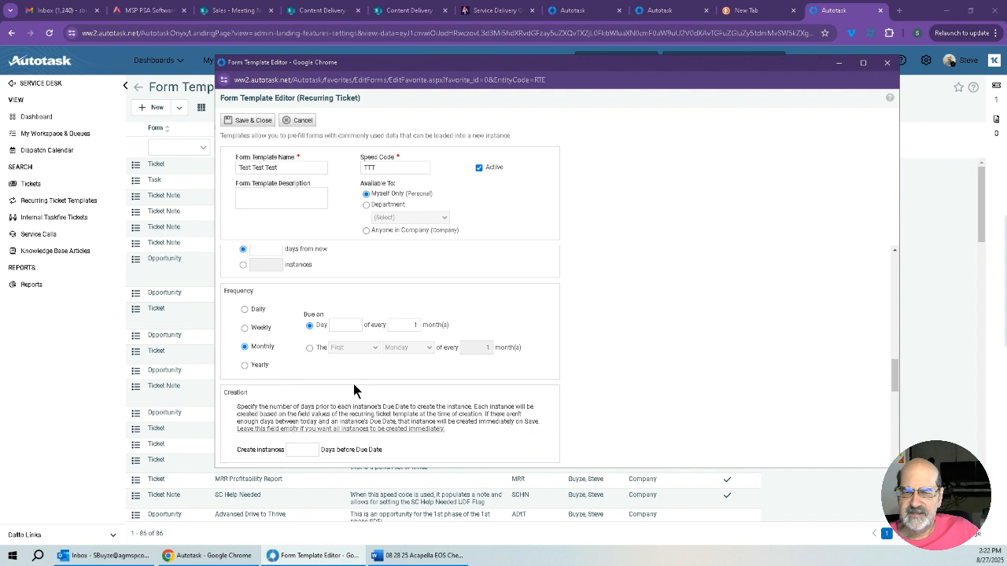
click(348, 326)
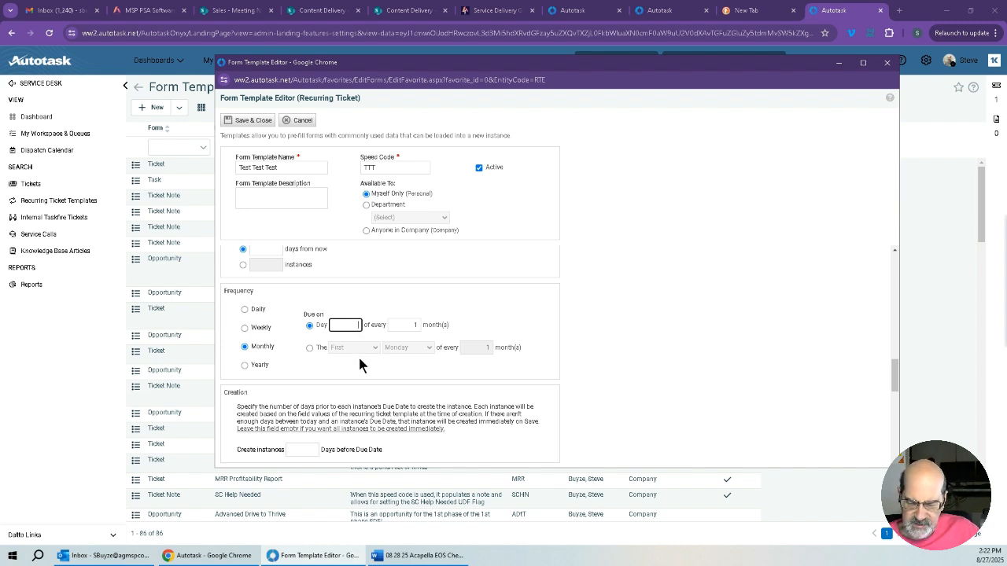
text(27)
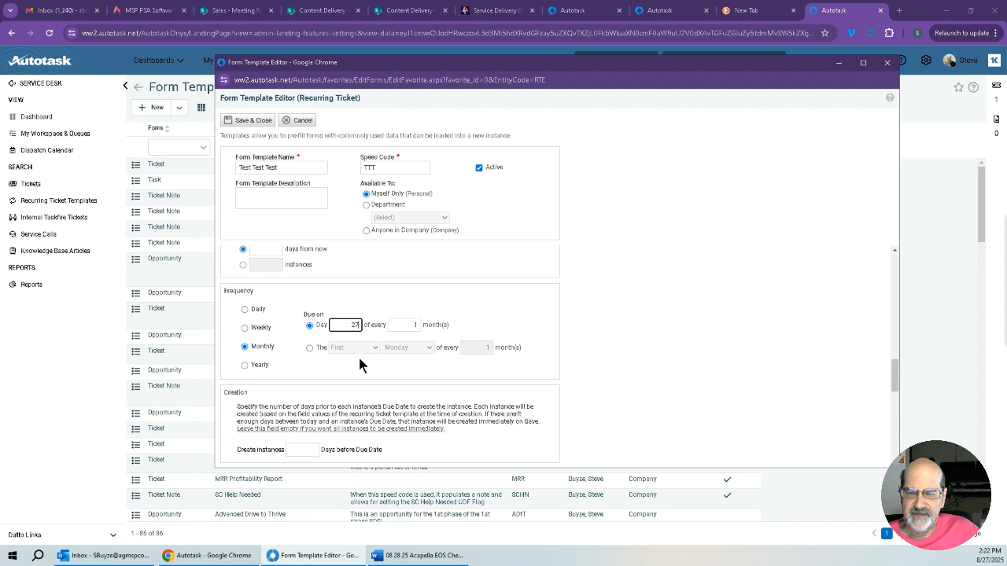
click(511, 324)
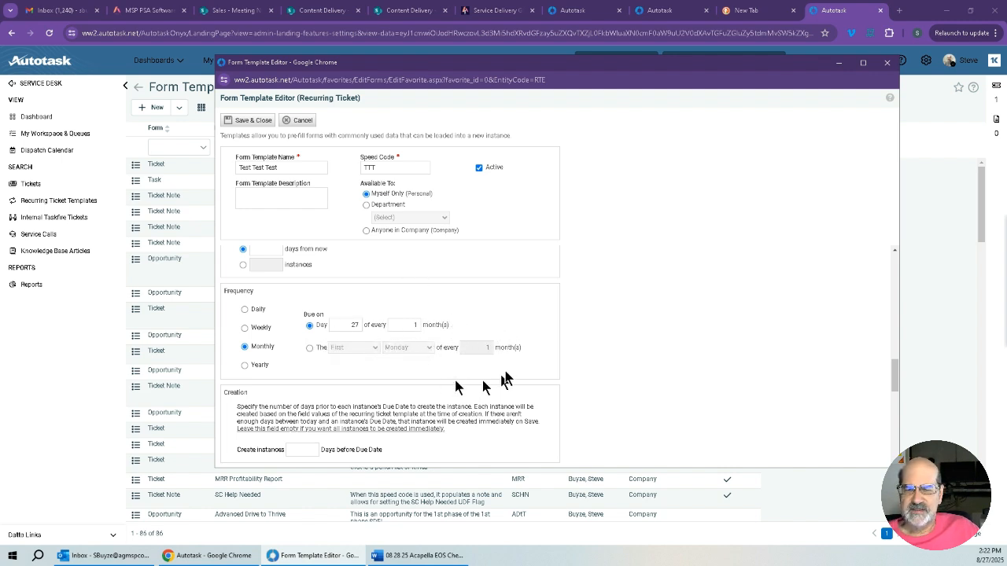
Set the creation rule to create instances 5 days before the due date.
scroll(503, 368, down, 1)
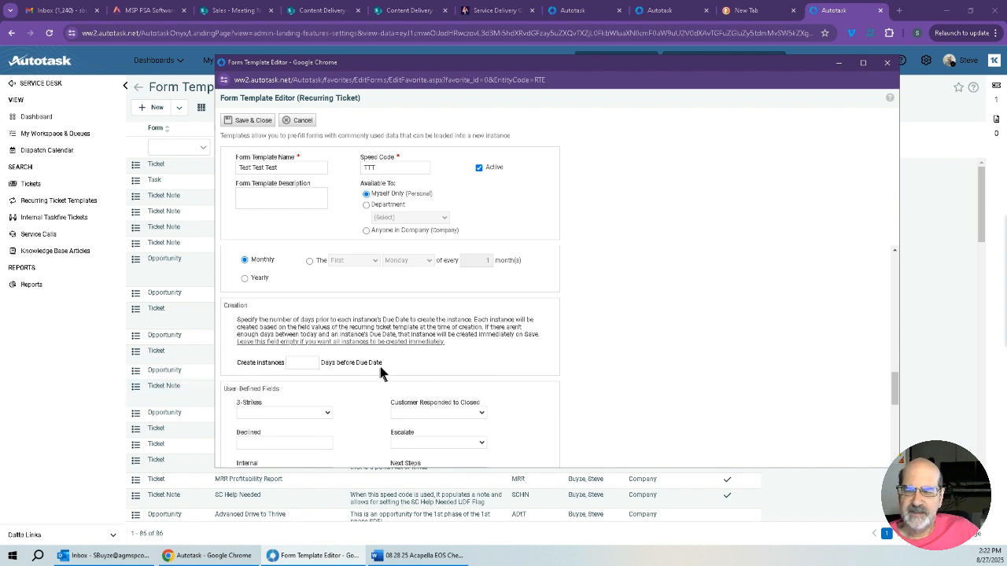
click(308, 359)
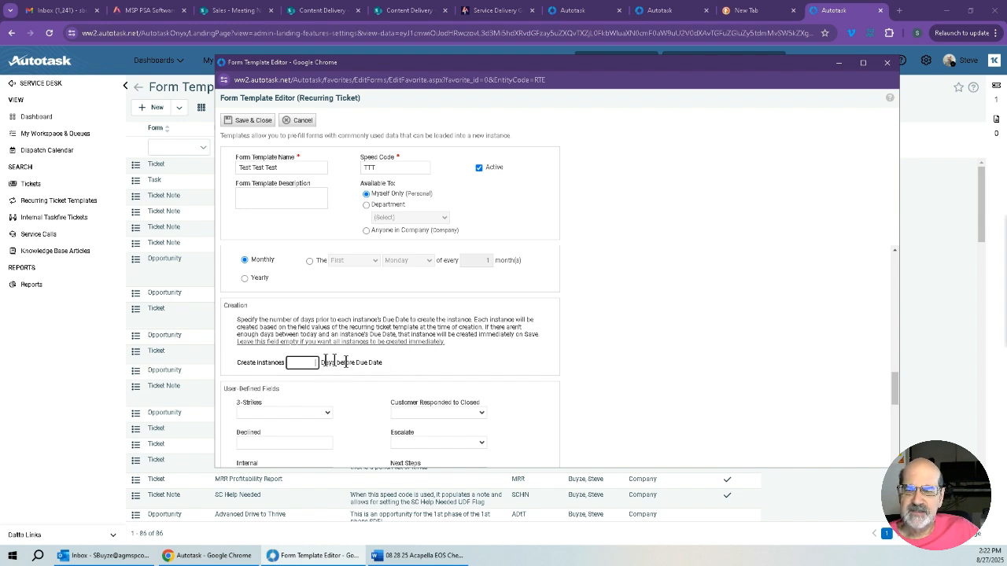
click(429, 366)
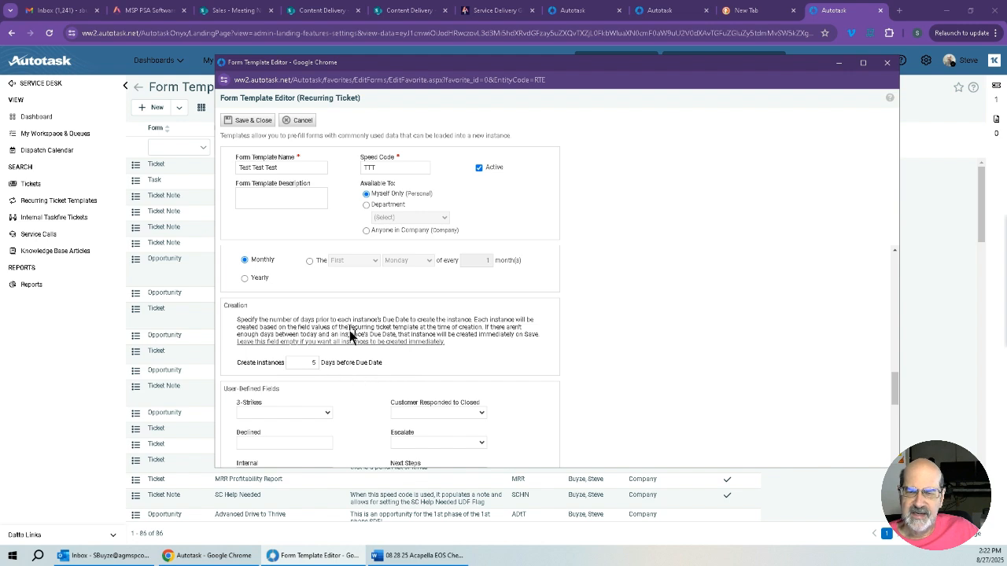
scroll(464, 346, down, 1)
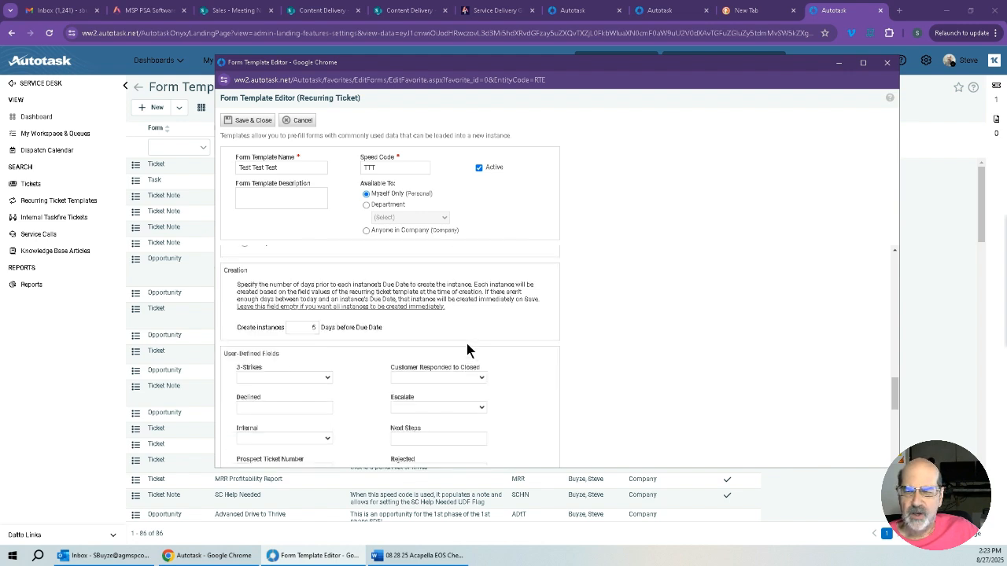
scroll(467, 344, up, 1)
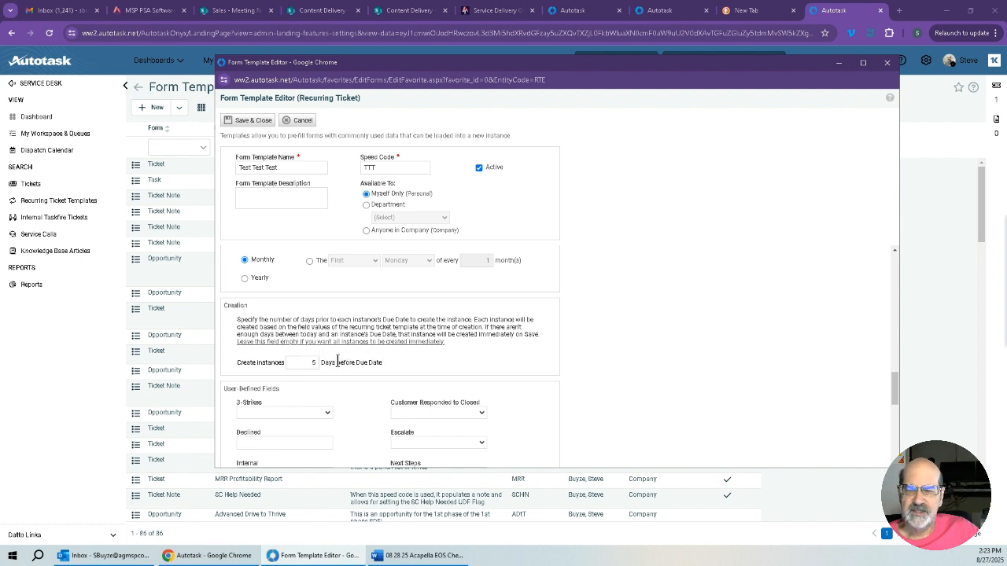
Check the user-defined and notification fields, and save and close the recurring ticket form template.
scroll(464, 365, down, 3)
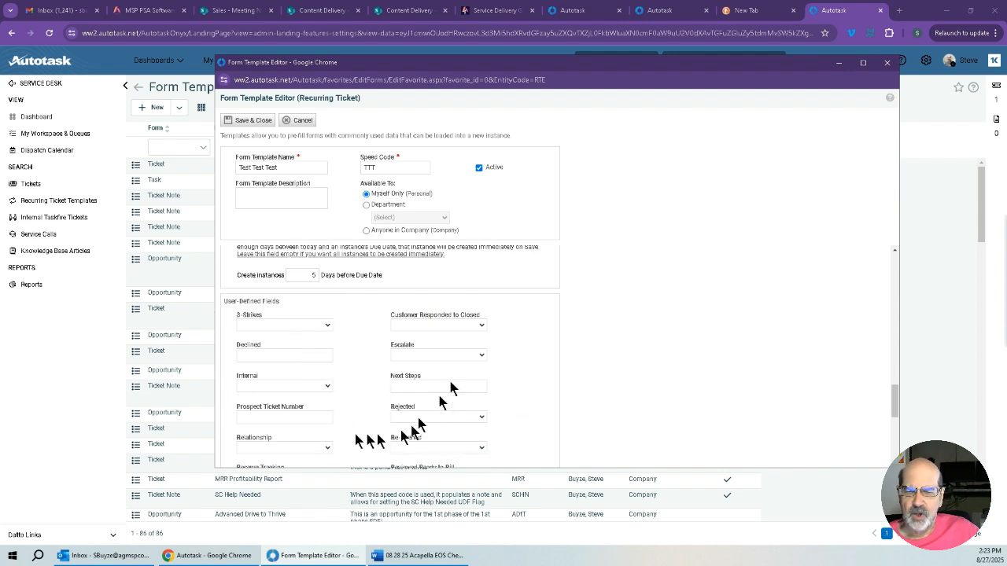
scroll(549, 435, down, 2)
scroll(548, 431, down, 5)
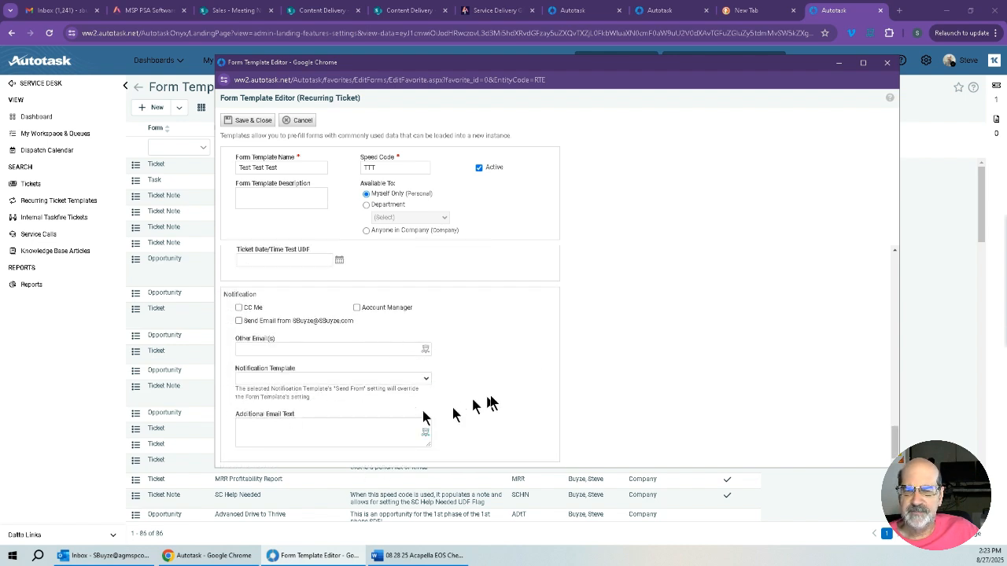
scroll(503, 390, up, 2)
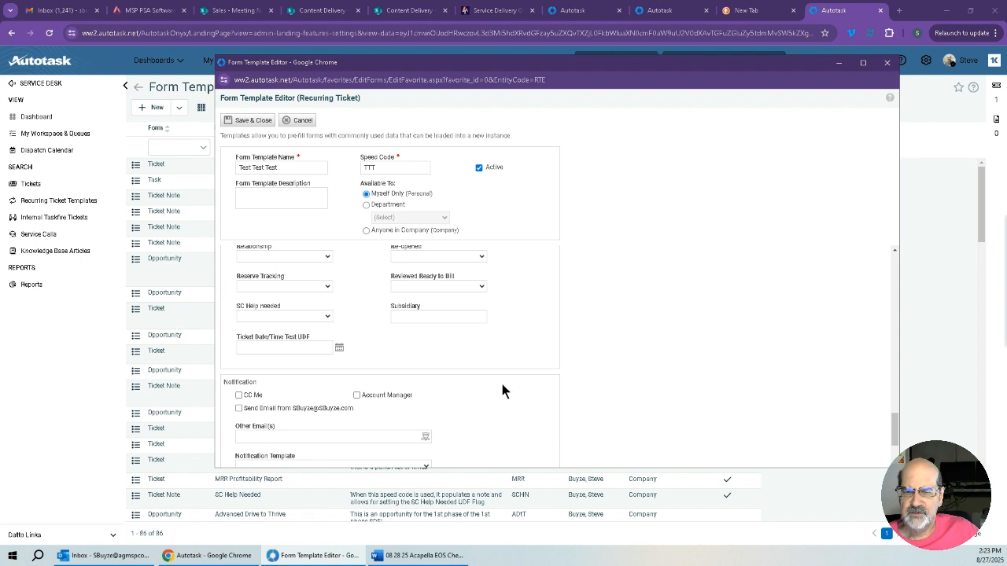
scroll(503, 391, up, 2)
scroll(509, 384, up, 4)
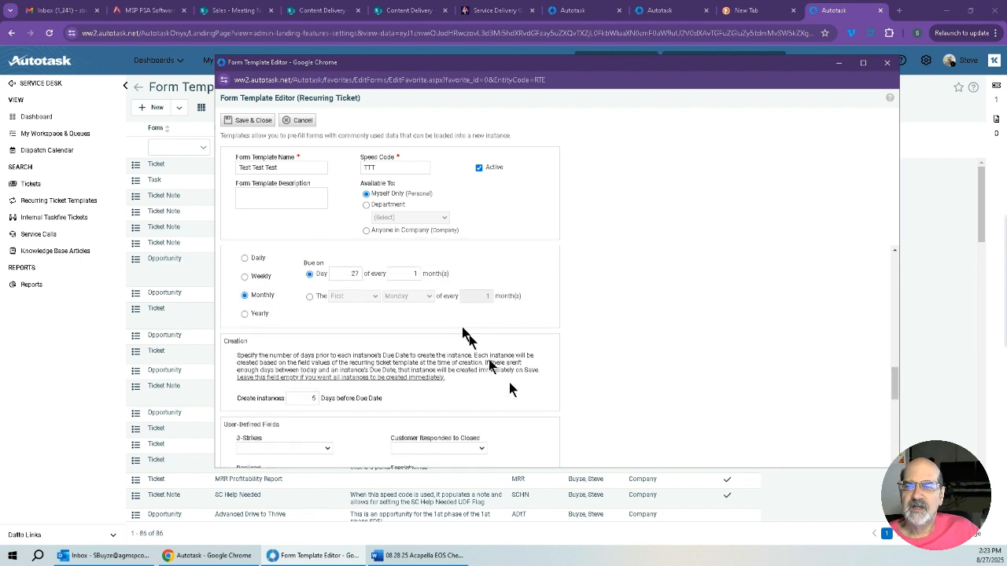
click(264, 122)
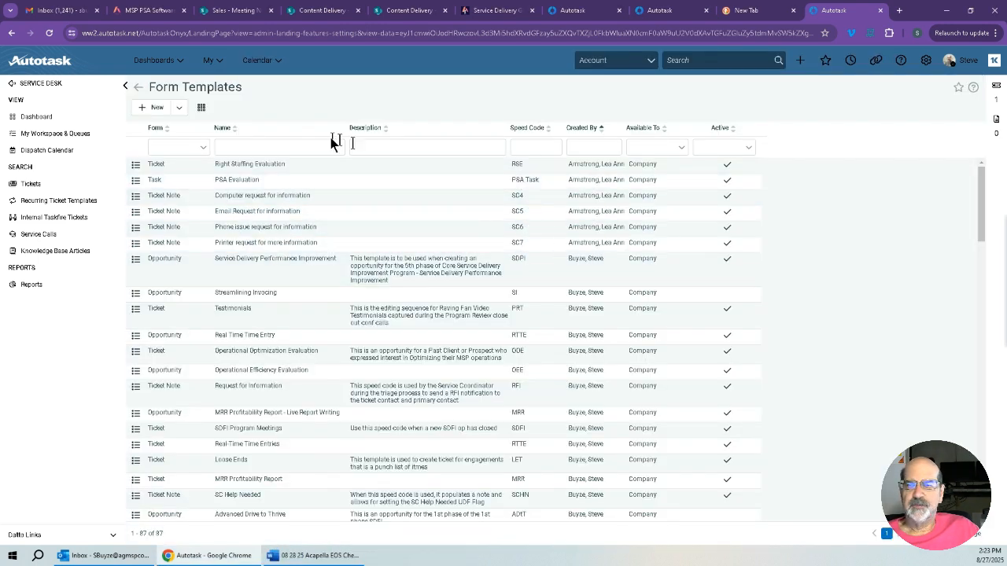
Go to the recurring ticket templates search and start a new recurring ticket template.
click(178, 108)
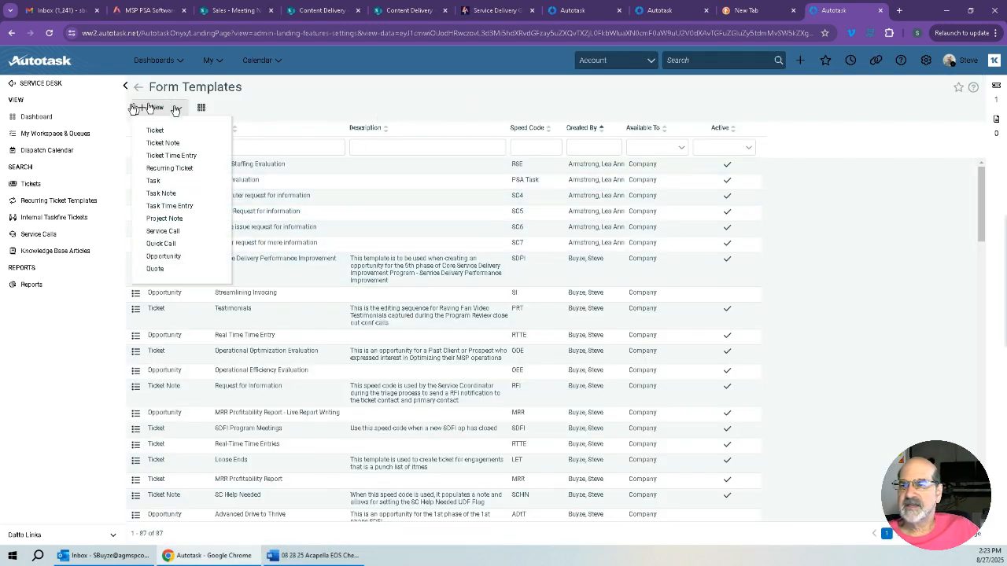
click(56, 203)
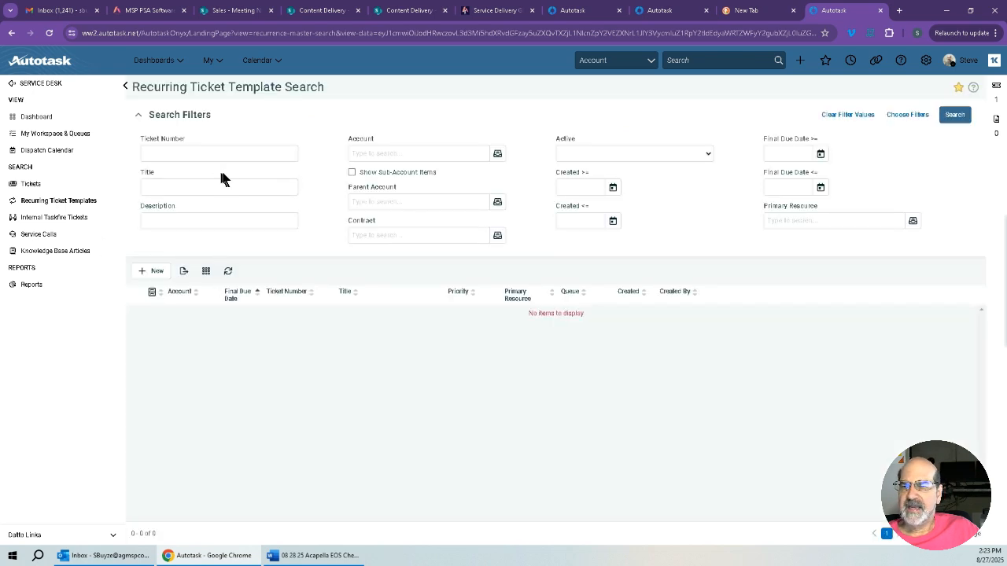
click(160, 276)
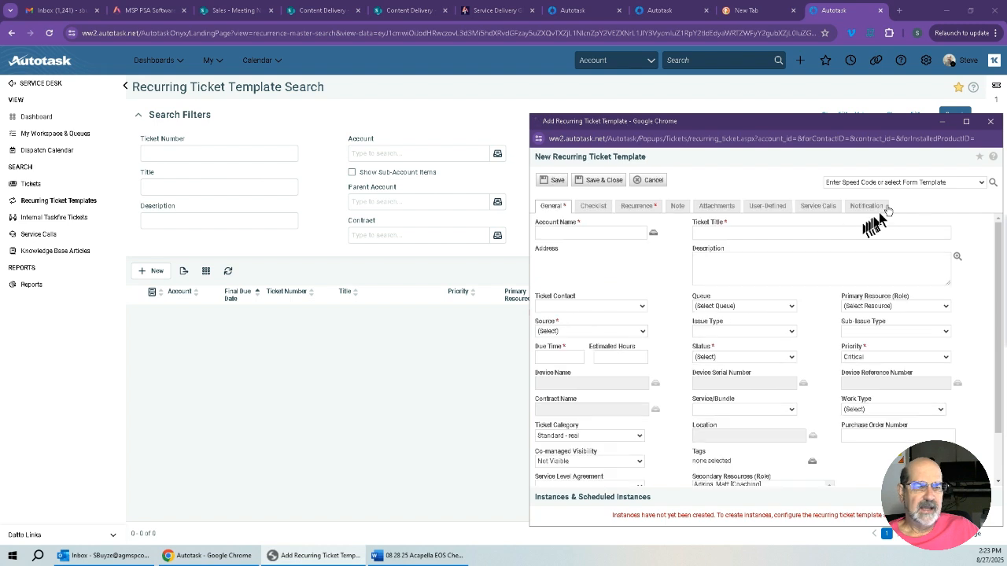
Fill the new recurring ticket template from the TTT - Test Test Test form template.
click(981, 182)
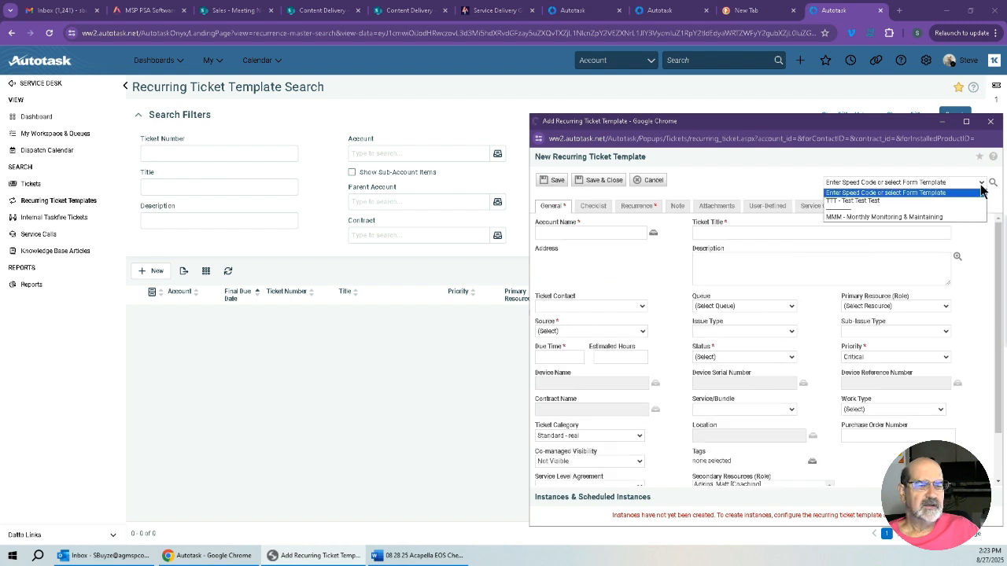
click(883, 202)
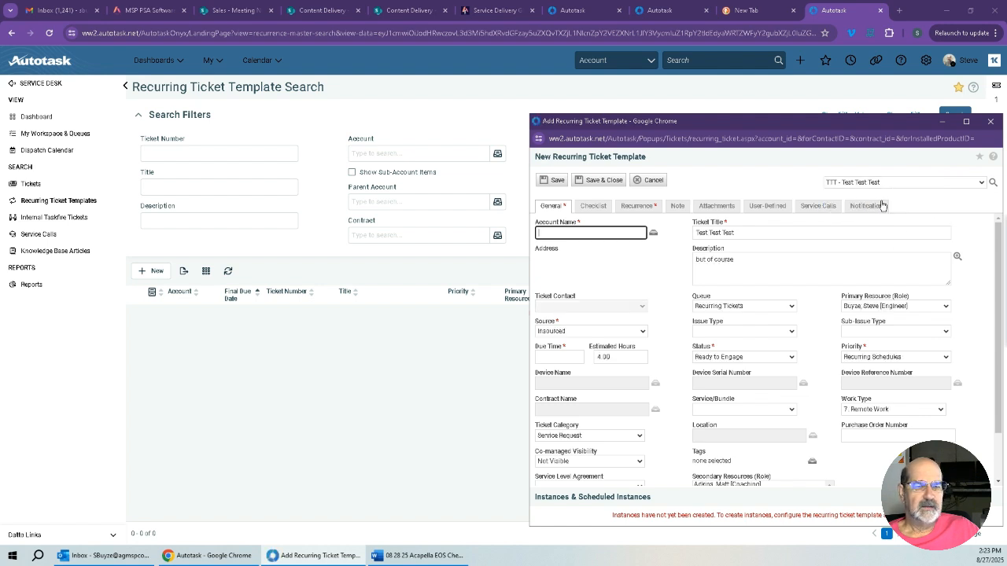
click(600, 180)
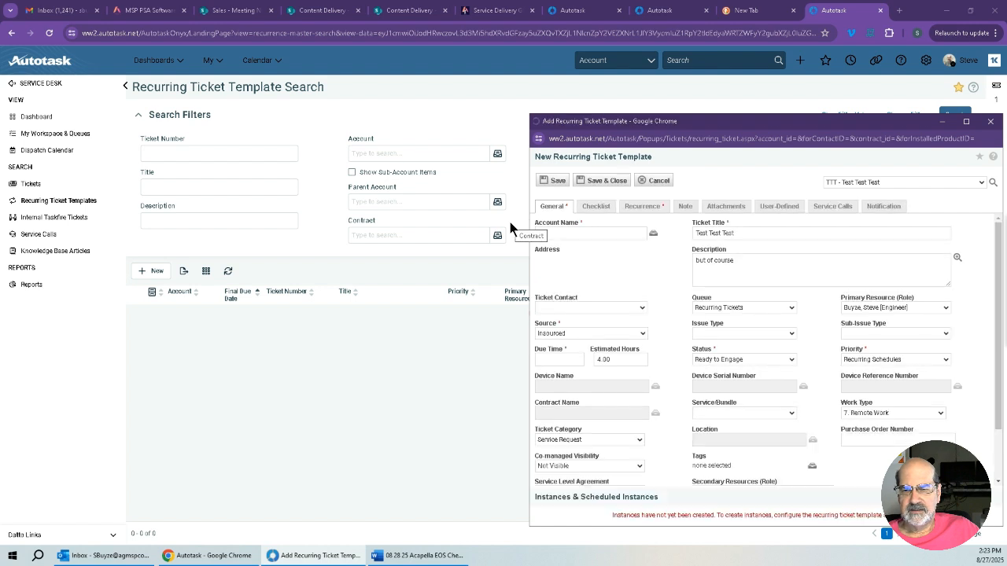